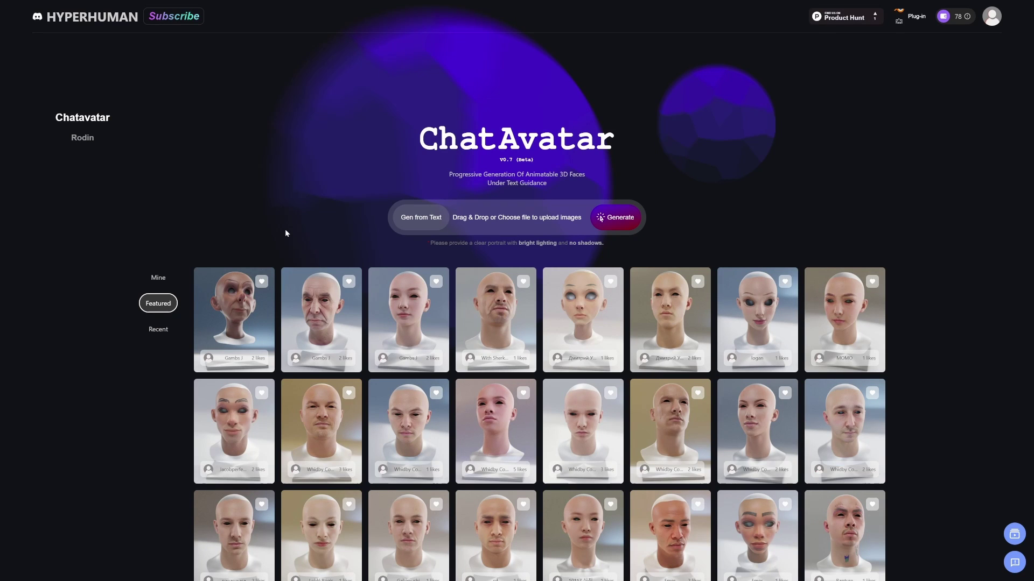
{"action": "scroll", "coordinate": [285, 233], "scroll_direction": "down", "scroll_amount": 2}
{"action": "scroll", "coordinate": [286, 232], "scroll_direction": "up", "scroll_amount": 2}
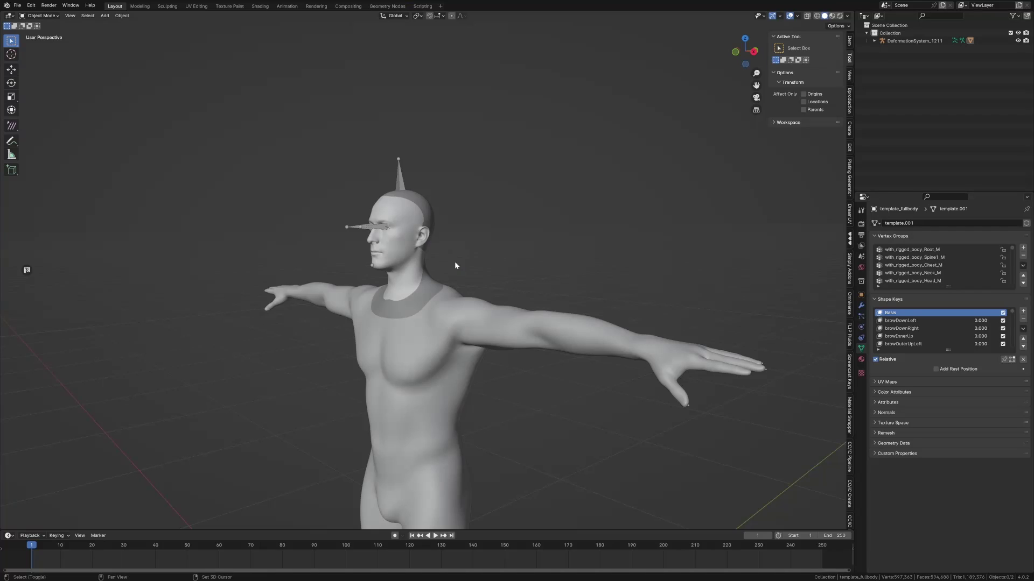
Step: Select the character's armature and hide it so only the body mesh is displayed
{"action": "scroll", "coordinate": [458, 258], "scroll_direction": "up", "scroll_amount": 2}
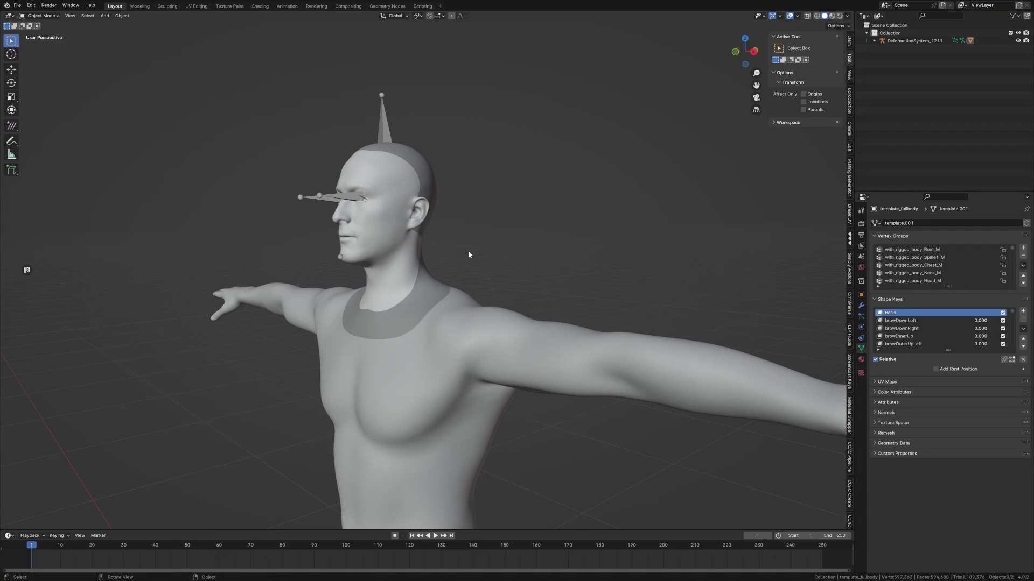
{"action": "left_click", "coordinate": [323, 199]}
{"action": "key", "text": "h"}
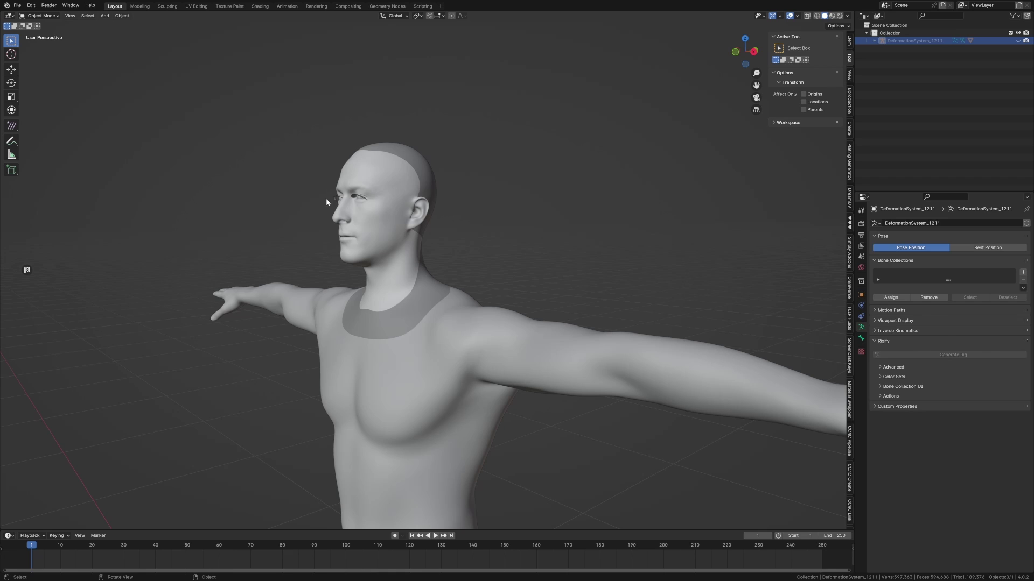
Step: Select the body mesh and try out its browDownLeft shape key
{"action": "left_click", "coordinate": [399, 205]}
{"action": "scroll", "coordinate": [403, 206], "scroll_direction": "up", "scroll_amount": 4}
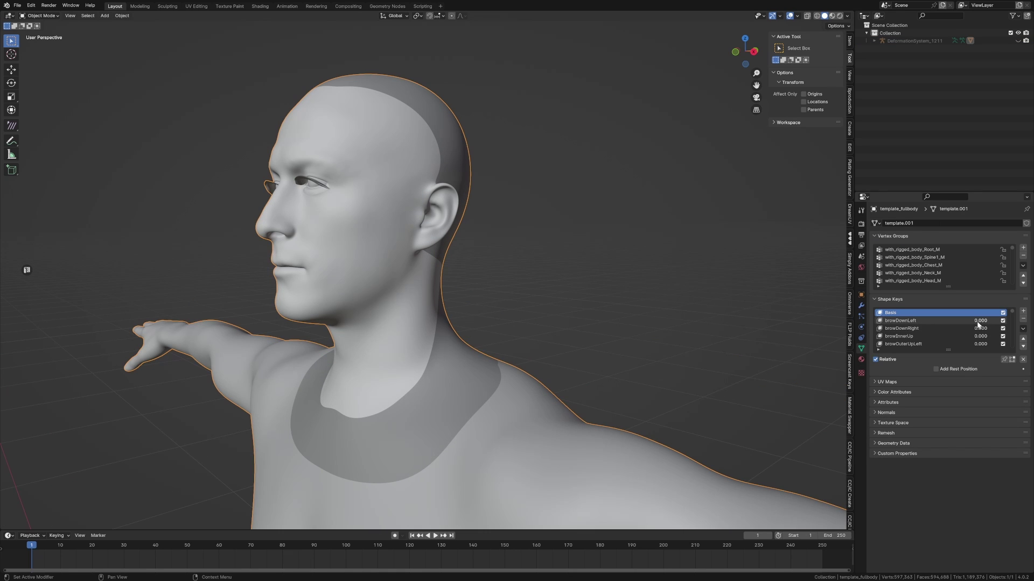
{"action": "mouse_move", "coordinate": [979, 322]}
{"action": "left_mouse_down"}
{"action": "mouse_move", "coordinate": [1007, 322]}
{"action": "mouse_move", "coordinate": [979, 322]}
{"action": "left_mouse_up"}
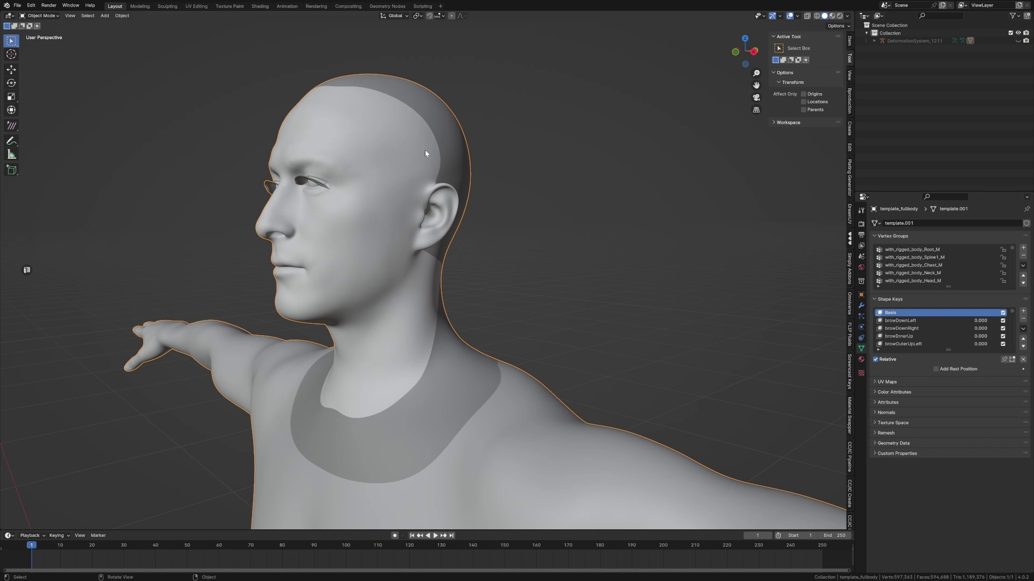
Step: Choose the QuiffHair preset in the hair library and append it to the scene
{"action": "key", "text": "KP_3"}
{"action": "key", "text": "KP_4"}
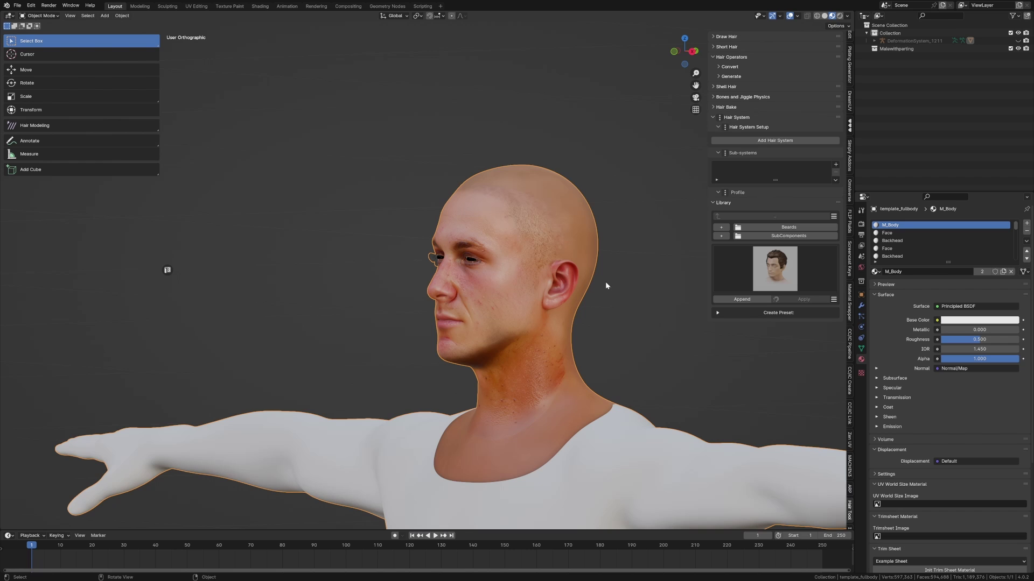
{"action": "middle_click_drag", "start_coordinate": [605, 282], "coordinate": [579, 286], "text": "shift"}
{"action": "left_click", "coordinate": [755, 273]}
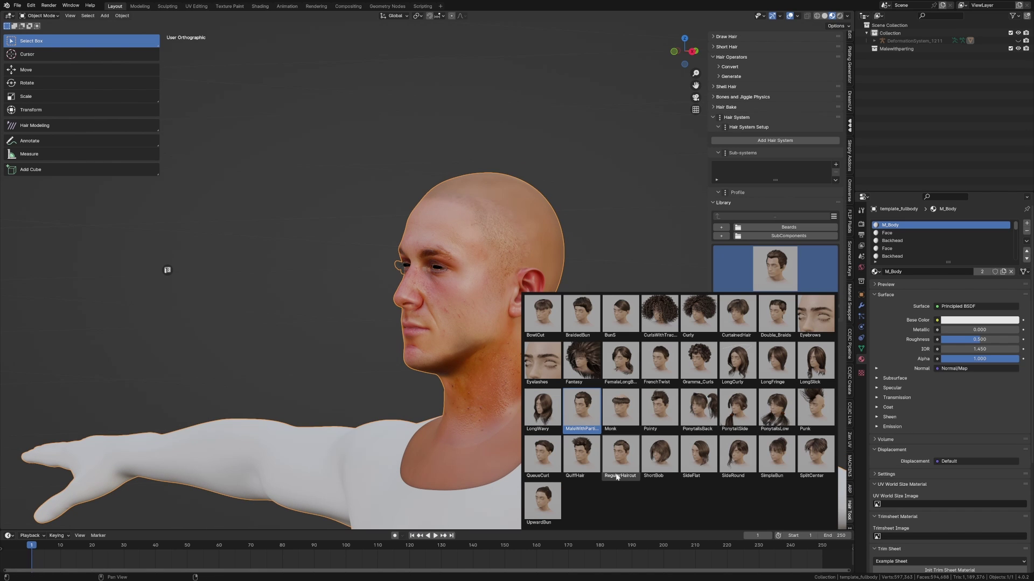
{"action": "left_click", "coordinate": [583, 454]}
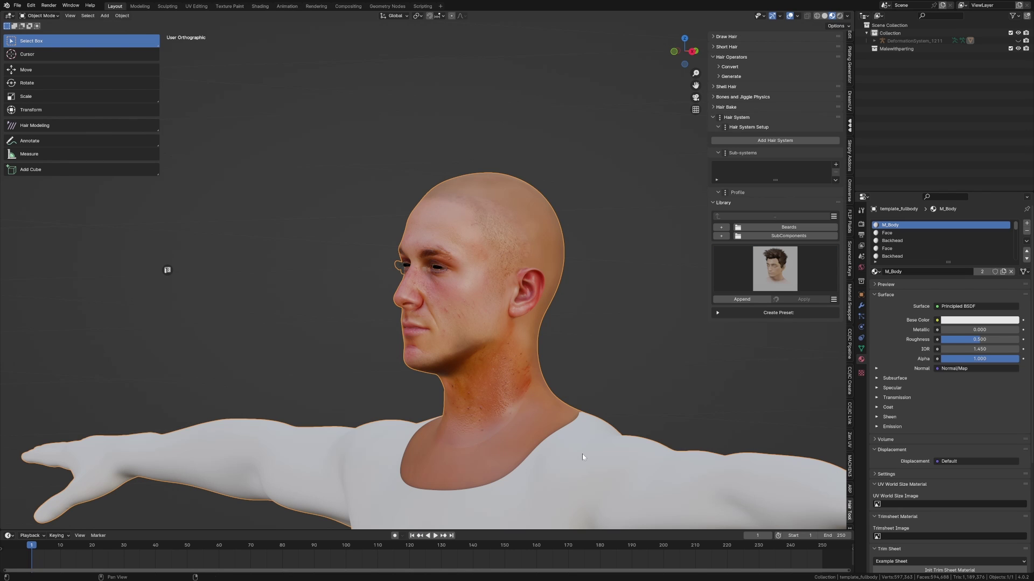
{"action": "left_click", "coordinate": [733, 299]}
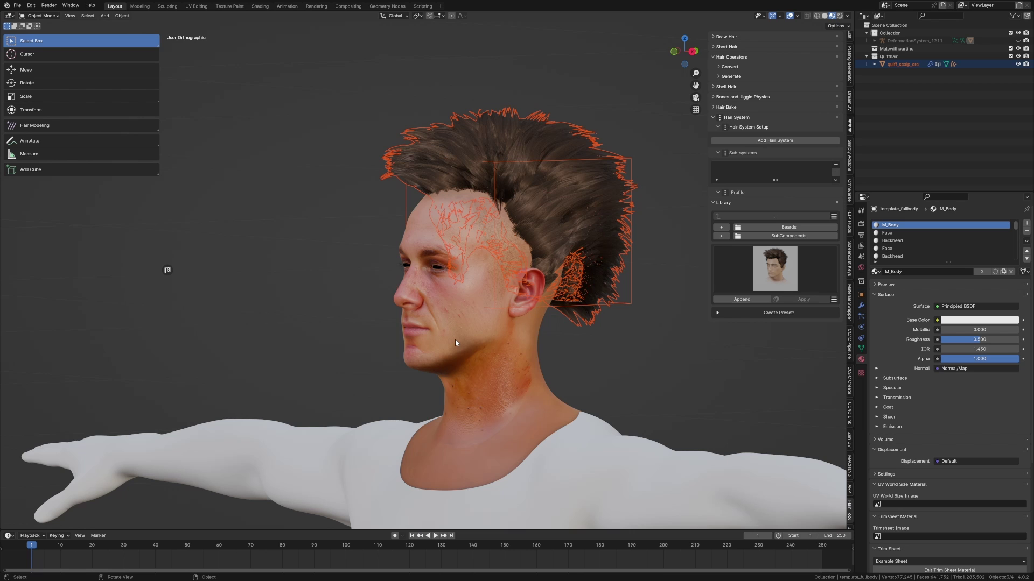
Step: In the right side view, move the quiff hair forward and down onto the scalp and reduce its height slightly
{"action": "key", "text": "KP_3"}
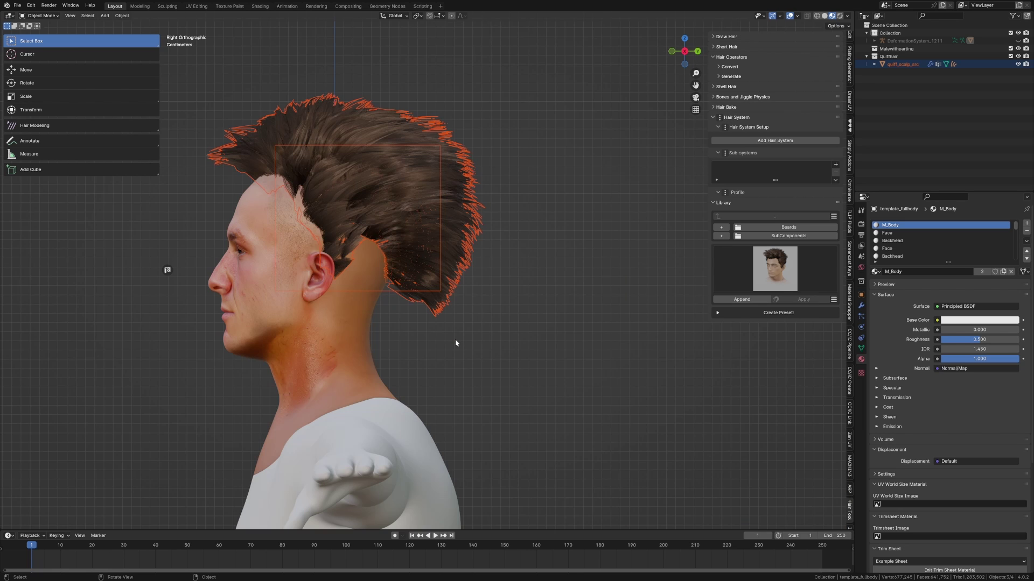
{"action": "left_click", "coordinate": [415, 296]}
{"action": "key", "text": "g"}
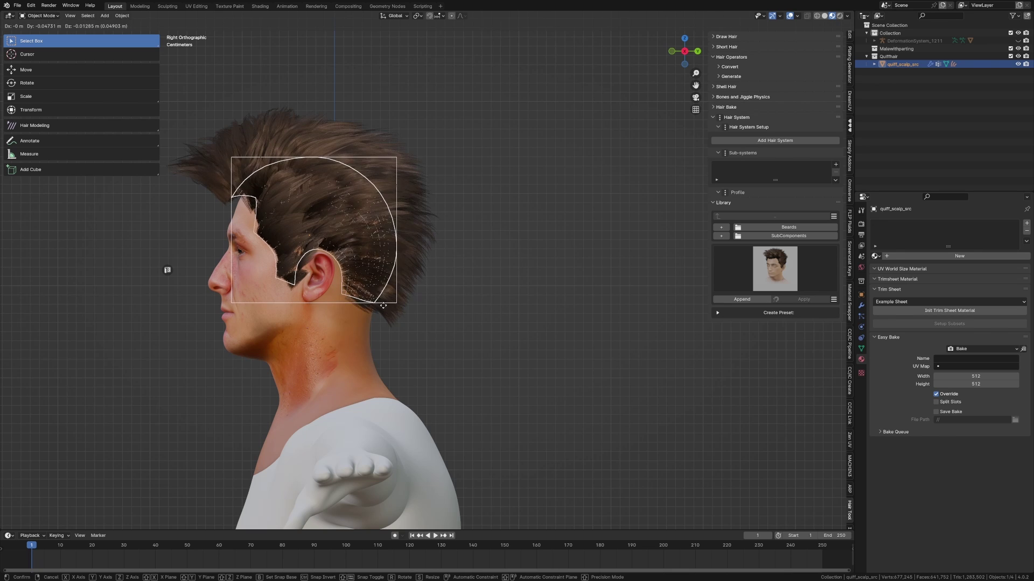
{"action": "left_click", "coordinate": [383, 306]}
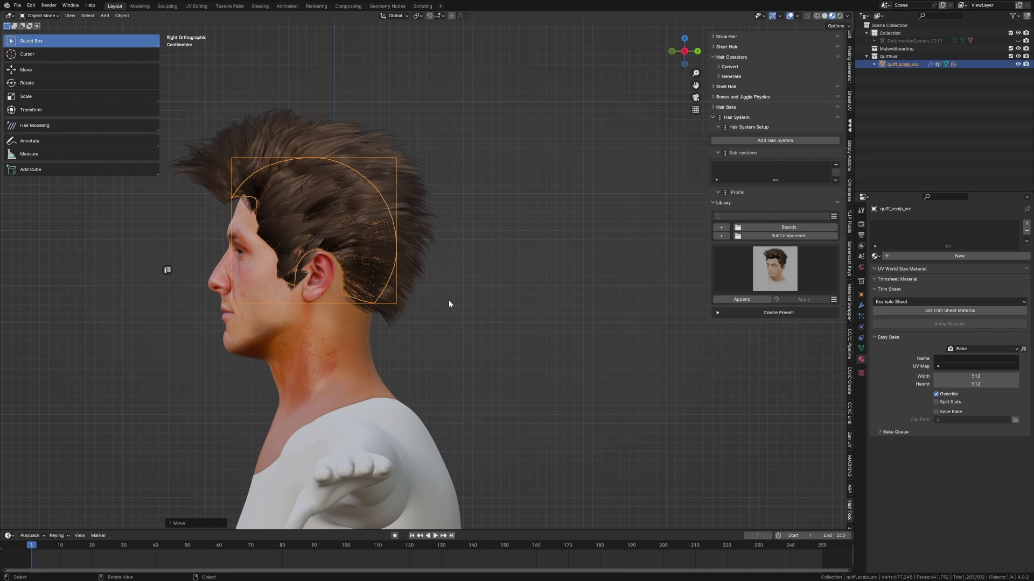
{"action": "key", "text": "s"}
{"action": "left_click", "coordinate": [483, 318]}
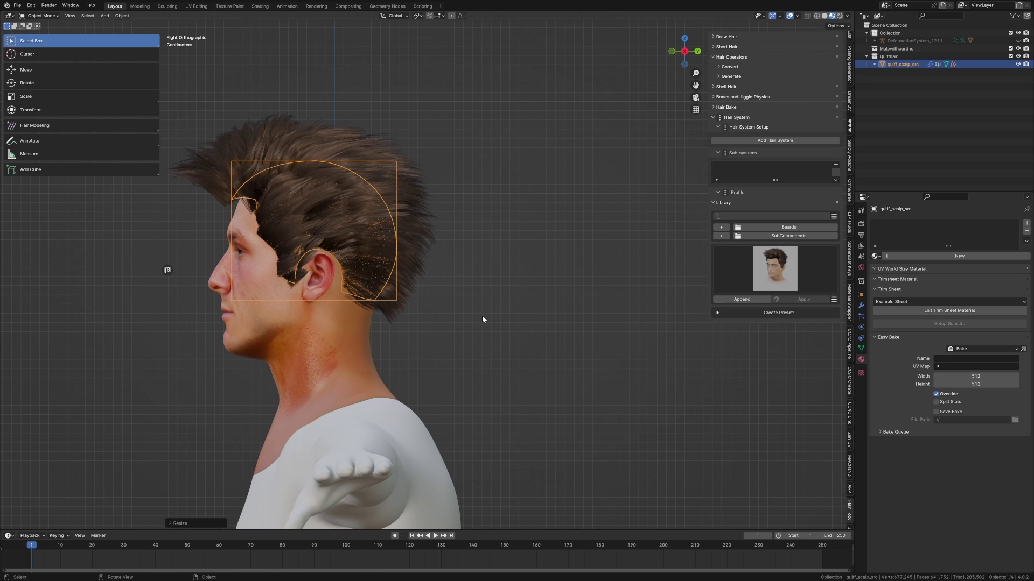
Step: Rotate and reposition the quiff hair to fit the hairline, and scale it to about 0.94 along Y
{"action": "key", "text": "g"}
{"action": "left_click", "coordinate": [479, 318]}
{"action": "key", "text": "r"}
{"action": "left_click", "coordinate": [492, 297]}
{"action": "key", "text": "g"}
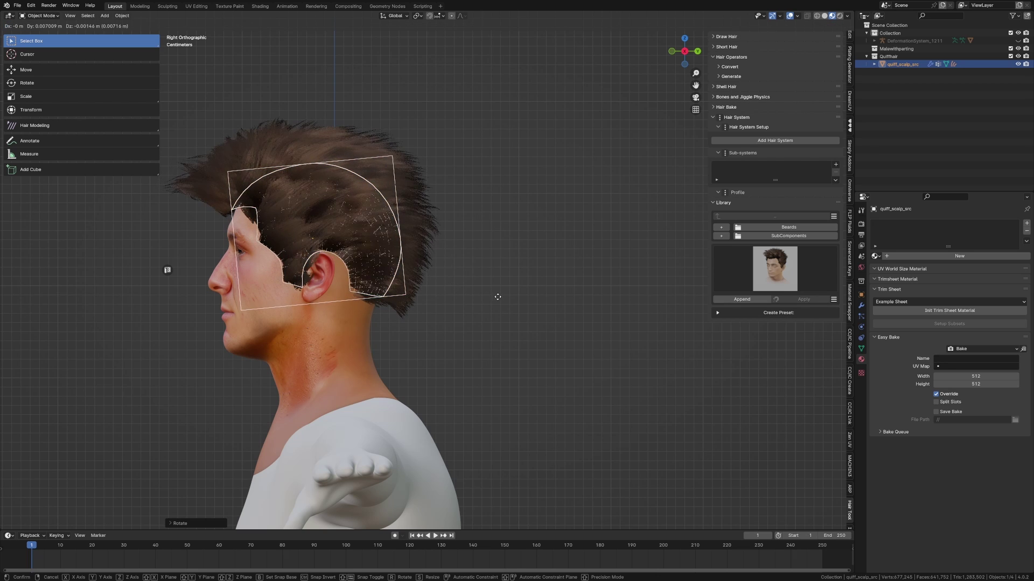
{"action": "left_click", "coordinate": [497, 296]}
{"action": "key", "text": "s"}
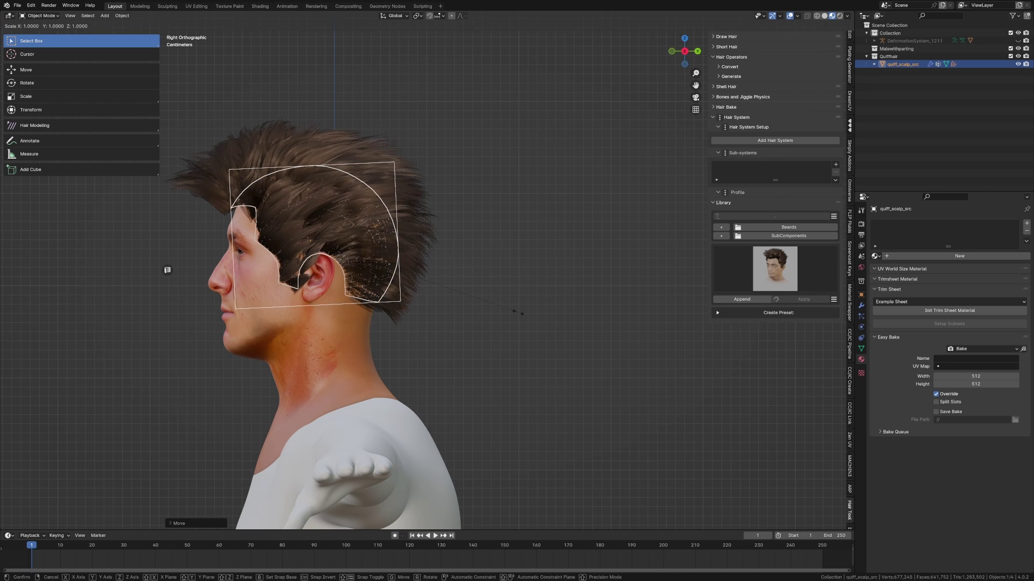
{"action": "key", "text": "y"}
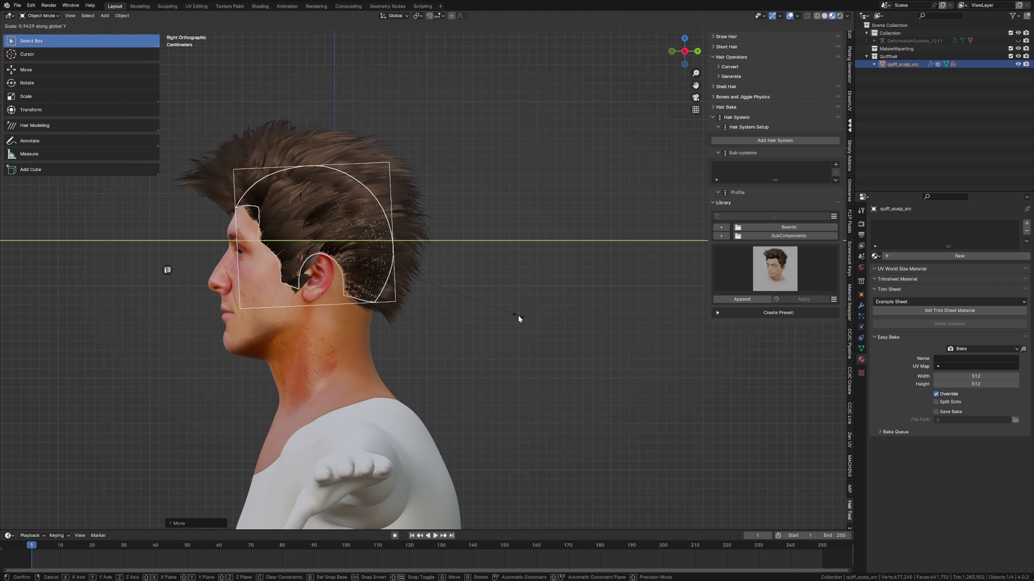
{"action": "left_click", "coordinate": [518, 316]}
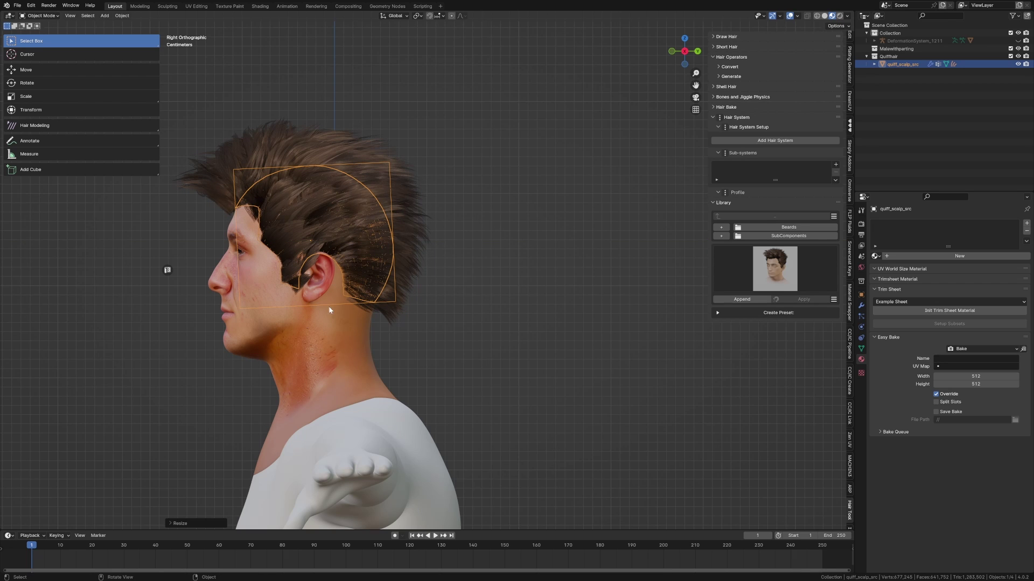
Step: Delete the quiff hair objects from the character's head
{"action": "key", "text": "KP_1"}
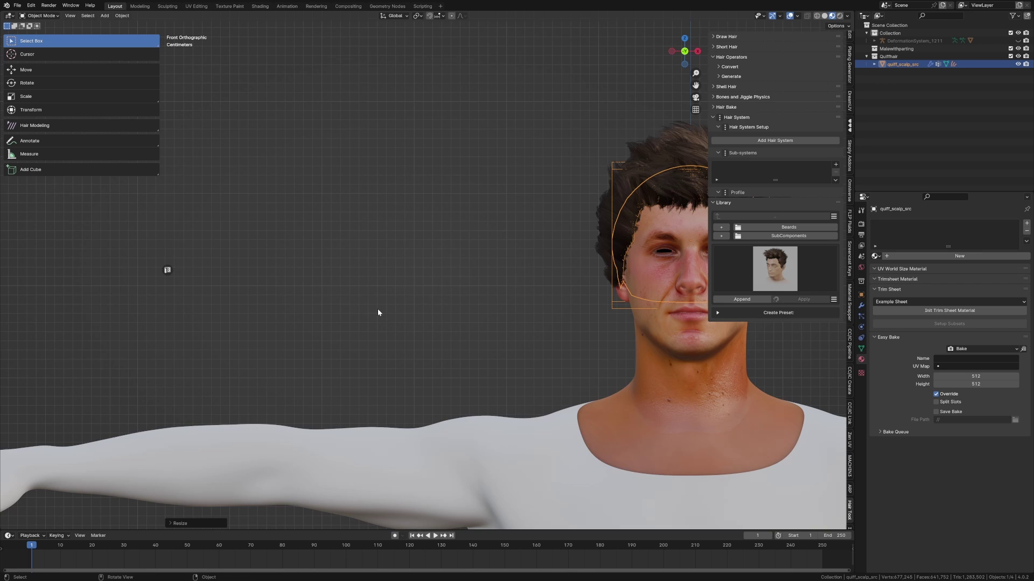
{"action": "scroll", "coordinate": [574, 340], "scroll_direction": "up", "scroll_amount": 3}
{"action": "left_click", "coordinate": [604, 349]}
{"action": "middle_click_drag", "start_coordinate": [607, 349], "coordinate": [493, 361]}
{"action": "scroll", "coordinate": [598, 354], "scroll_direction": "down", "scroll_amount": 4}
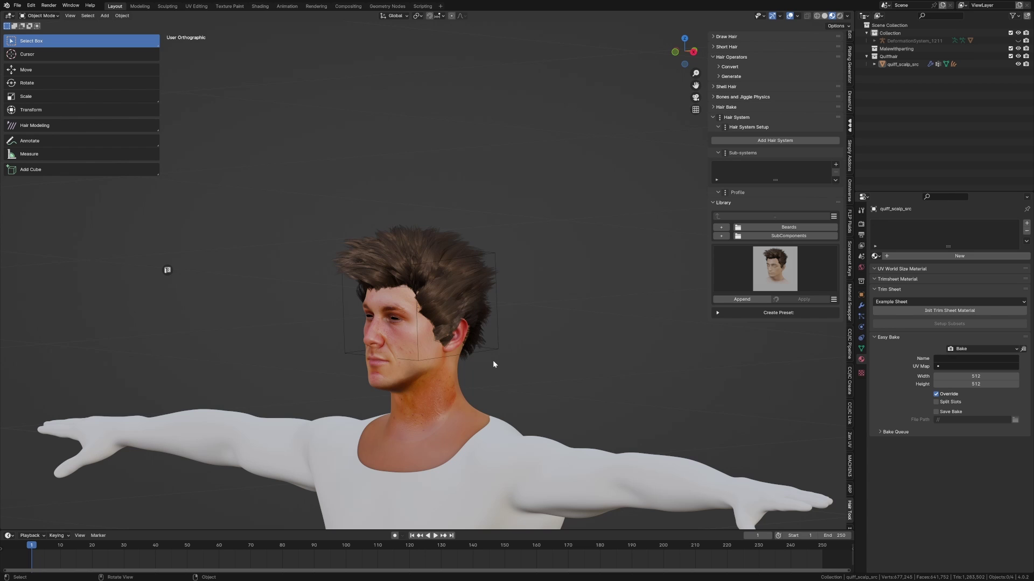
{"action": "scroll", "coordinate": [488, 348], "scroll_direction": "up", "scroll_amount": 3}
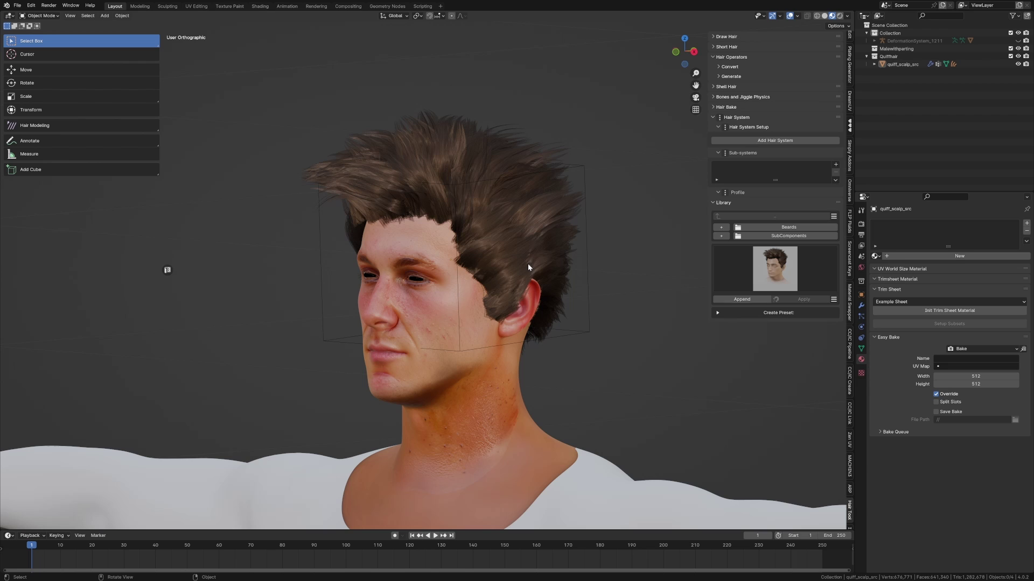
{"action": "left_click", "coordinate": [550, 202]}
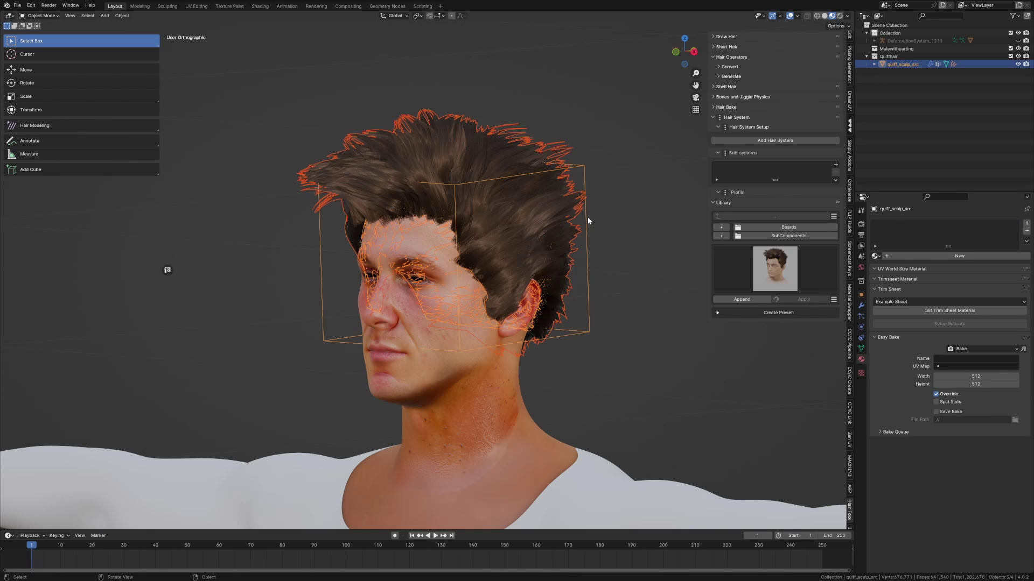
{"action": "key", "text": "Delete"}
Step: Circle-select the body mesh's scalp vertices in wireframe from the right side, from the hairline around the ear to the nape
{"action": "left_click", "coordinate": [524, 238]}
{"action": "key", "text": "KP_3"}
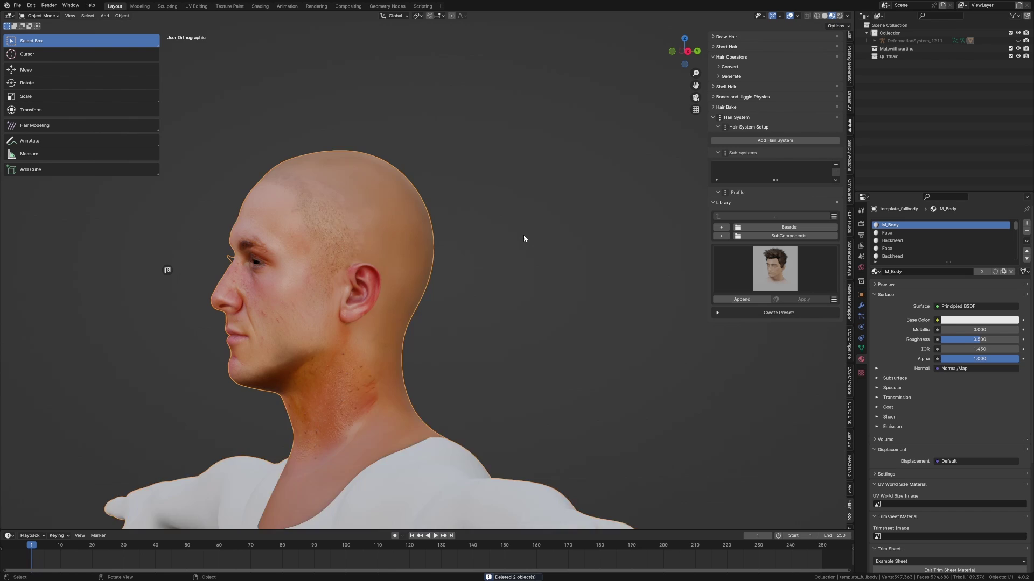
{"action": "middle_click_drag", "start_coordinate": [524, 239], "coordinate": [621, 167], "text": "shift"}
{"action": "scroll", "coordinate": [622, 167], "scroll_direction": "up", "scroll_amount": 3}
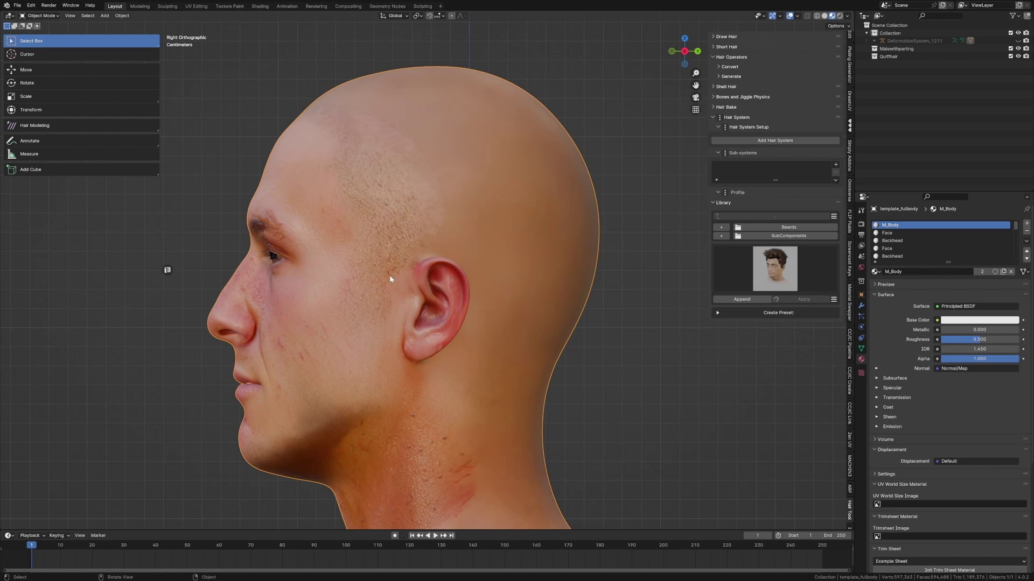
{"action": "key", "text": "Tab"}
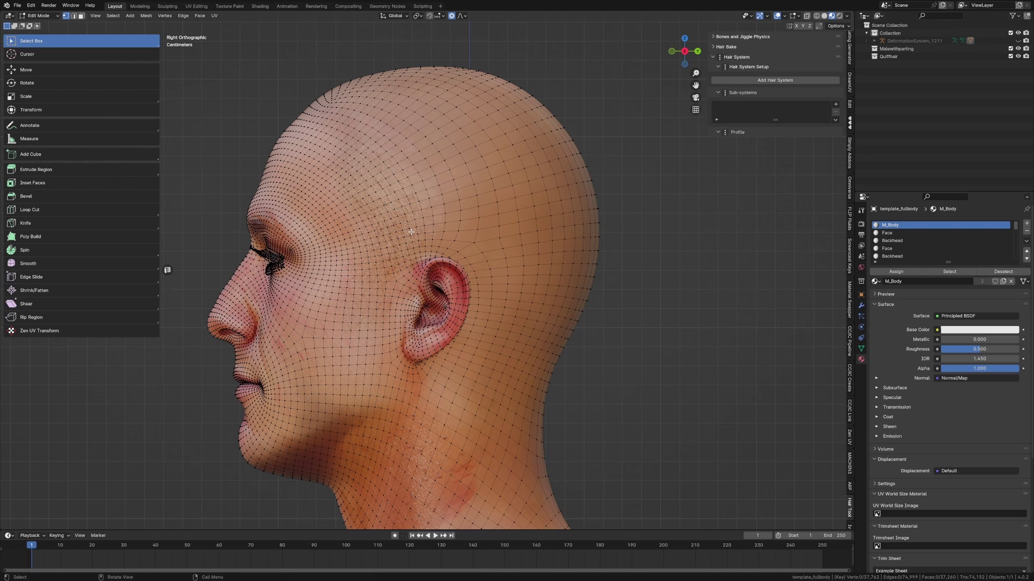
{"action": "key", "text": "z"}
{"action": "left_click", "coordinate": [326, 274]}
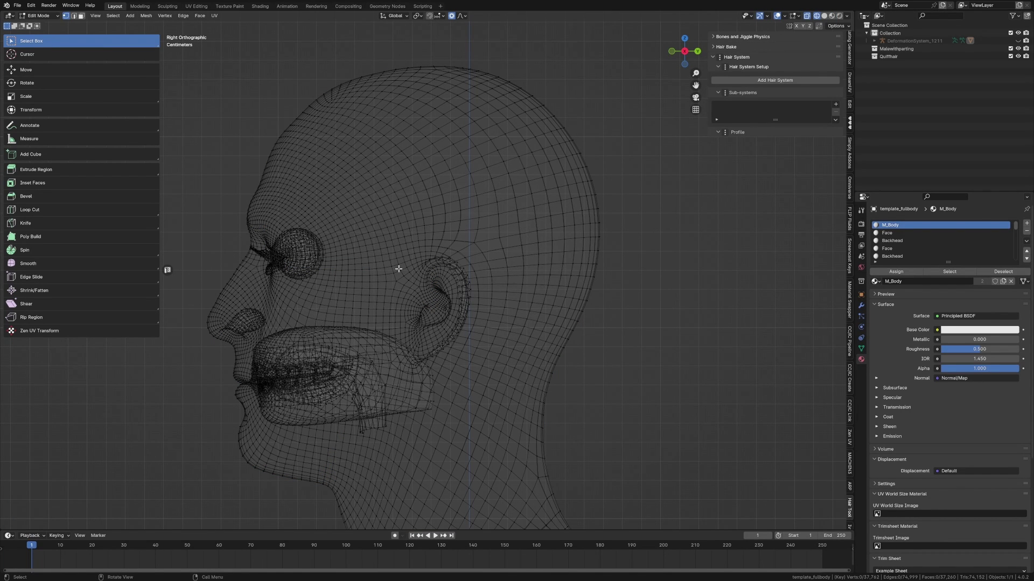
{"action": "key", "text": "c"}
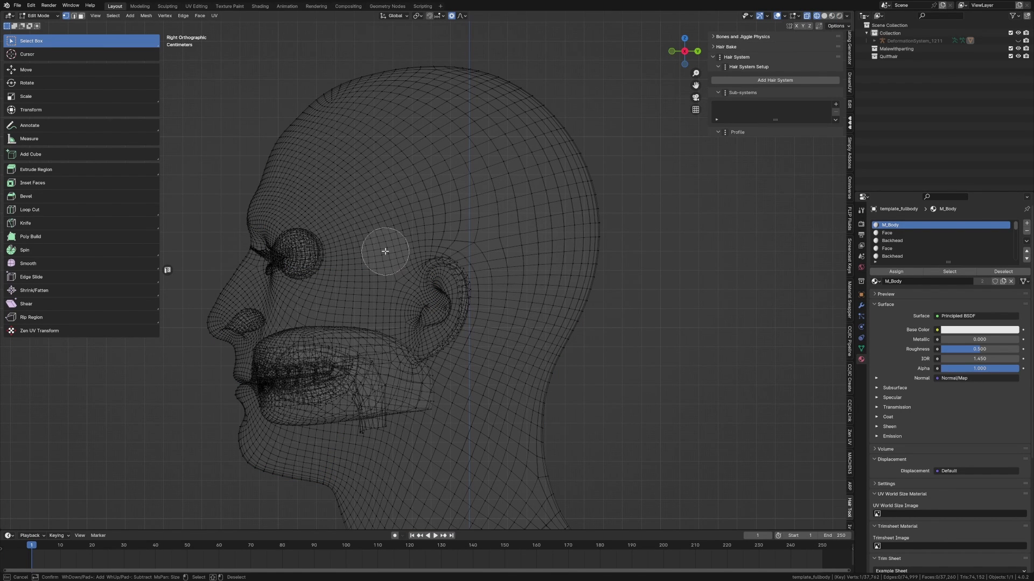
{"action": "mouse_move", "coordinate": [383, 277]}
{"action": "left_mouse_down"}
{"action": "mouse_move", "coordinate": [397, 226]}
{"action": "mouse_move", "coordinate": [358, 167]}
{"action": "mouse_move", "coordinate": [291, 132]}
{"action": "mouse_move", "coordinate": [466, 88]}
{"action": "mouse_move", "coordinate": [377, 136]}
{"action": "mouse_move", "coordinate": [409, 216]}
{"action": "mouse_move", "coordinate": [393, 237]}
{"action": "mouse_move", "coordinate": [357, 166]}
{"action": "mouse_move", "coordinate": [330, 144]}
{"action": "mouse_move", "coordinate": [286, 133]}
{"action": "left_mouse_up"}
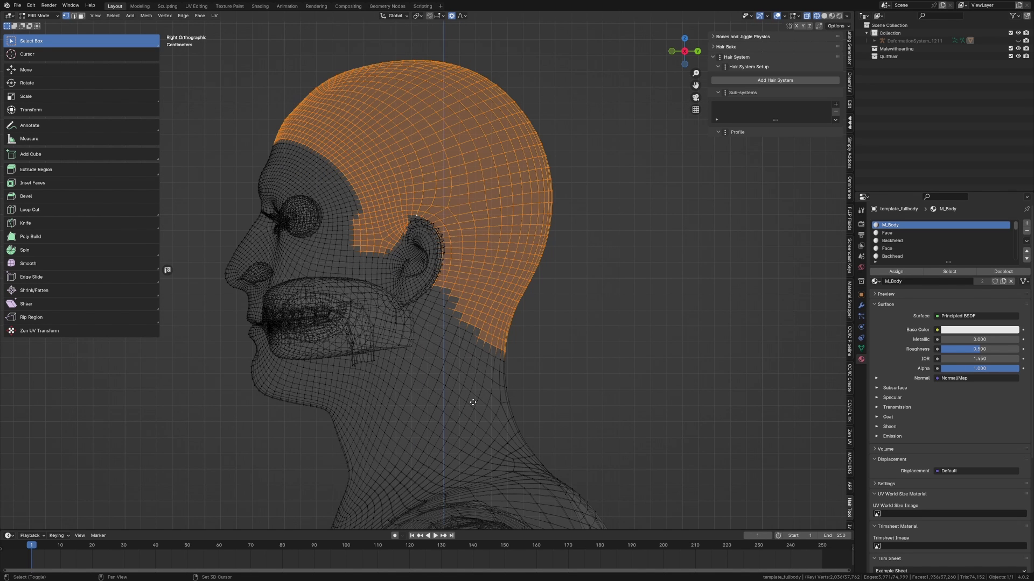
Step: Duplicate the selected scalp geometry in place and separate the selection into its own object
{"action": "key", "text": "shift+d"}
{"action": "right_click", "coordinate": [496, 376]}
{"action": "key", "text": "p"}
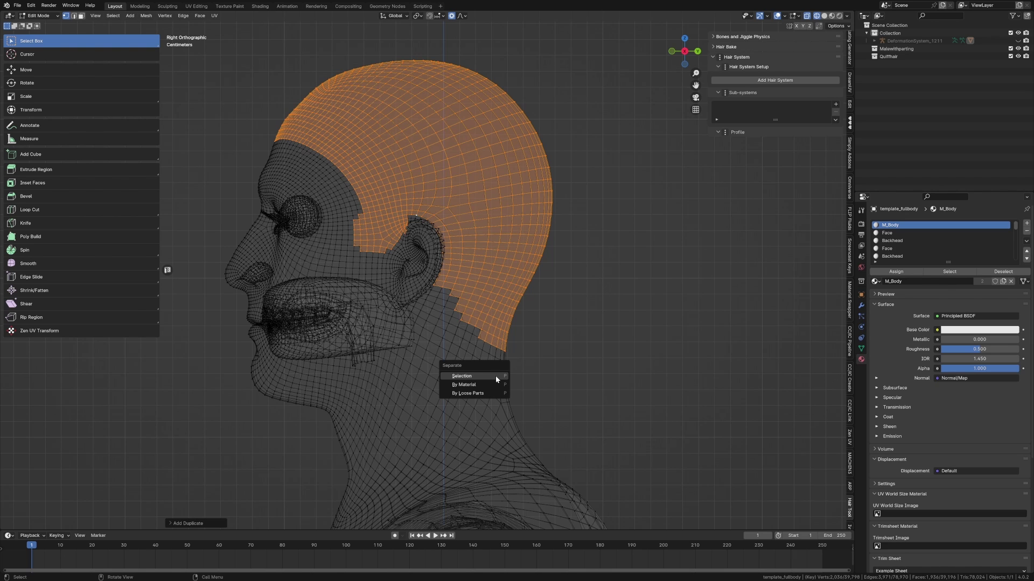
{"action": "left_click", "coordinate": [501, 372]}
{"action": "key", "text": "Tab"}
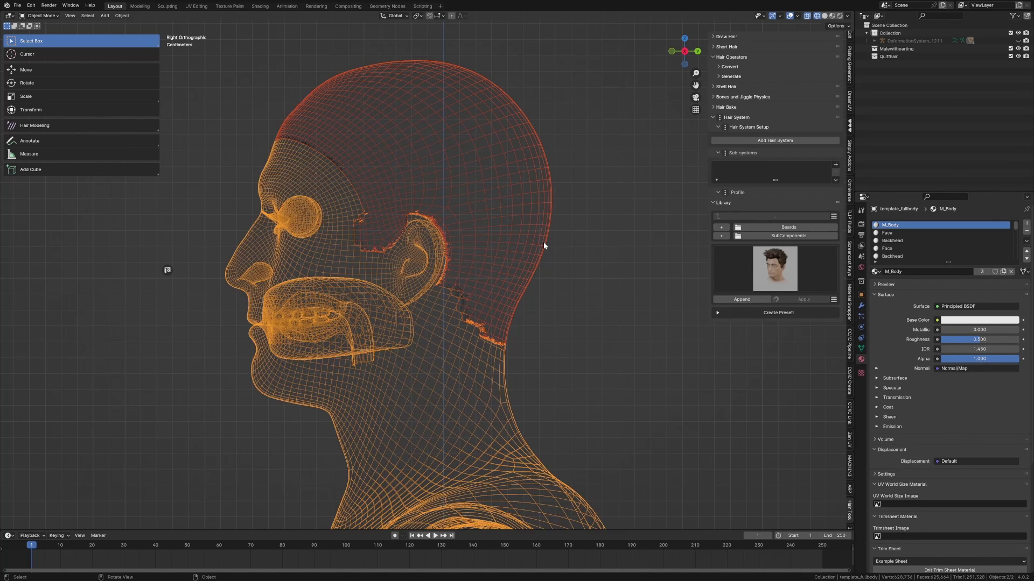
Step: Remove the Subdivision modifier from the separated scalp mesh and switch the viewport to solid shading
{"action": "left_click", "coordinate": [543, 245]}
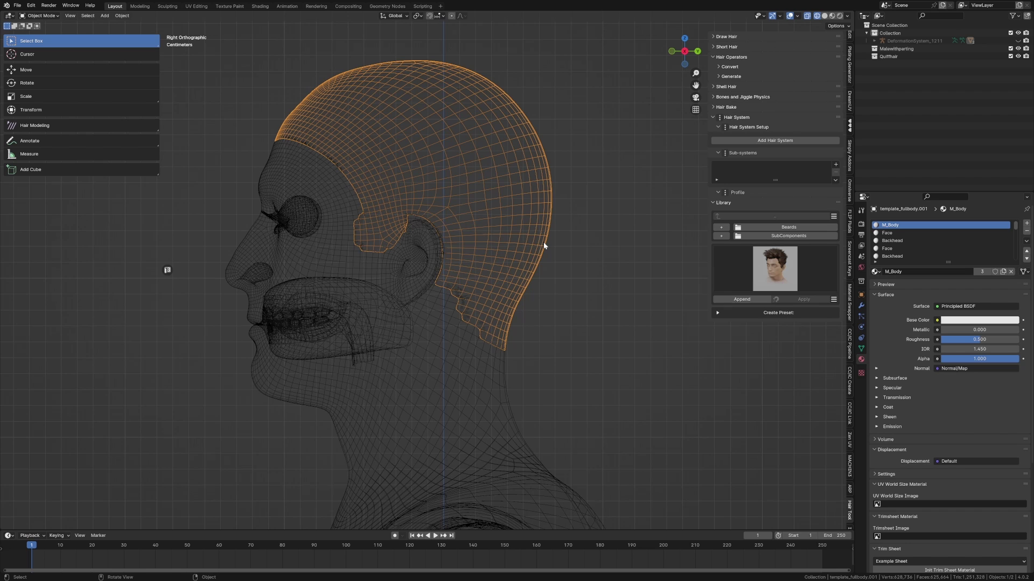
{"action": "left_click", "coordinate": [861, 306]}
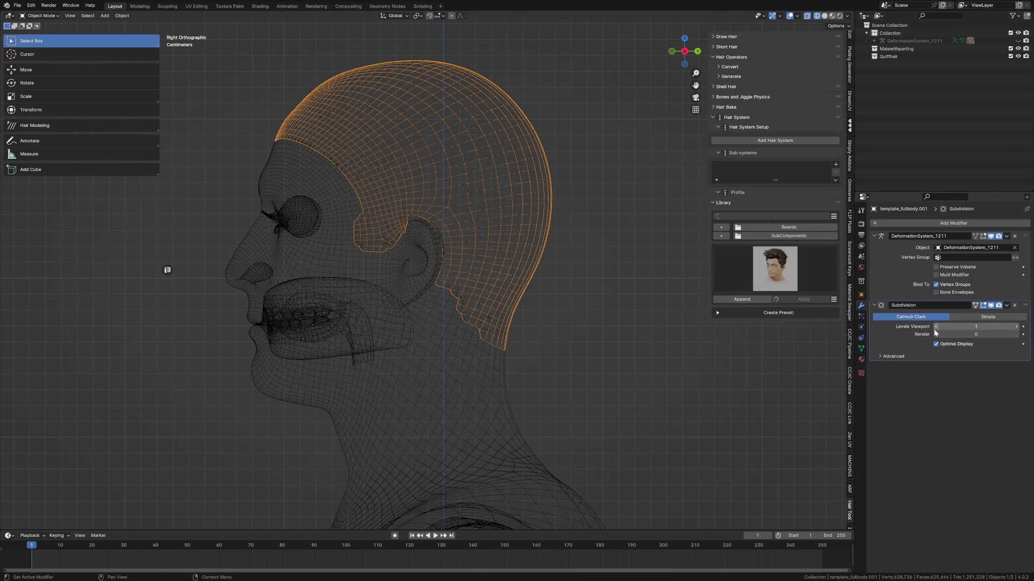
{"action": "left_click", "coordinate": [937, 326]}
{"action": "left_click", "coordinate": [1014, 305]}
{"action": "key", "text": "z"}
{"action": "mouse_move", "coordinate": [594, 253]}
{"action": "middle_mouse_down"}
{"action": "mouse_move", "coordinate": [567, 254]}
{"action": "mouse_move", "coordinate": [502, 306]}
{"action": "middle_mouse_up"}
{"action": "left_click", "coordinate": [660, 259]}
{"action": "scroll", "coordinate": [501, 306], "scroll_direction": "down", "scroll_amount": 1}
{"action": "middle_click_drag", "start_coordinate": [502, 305], "coordinate": [499, 302]}
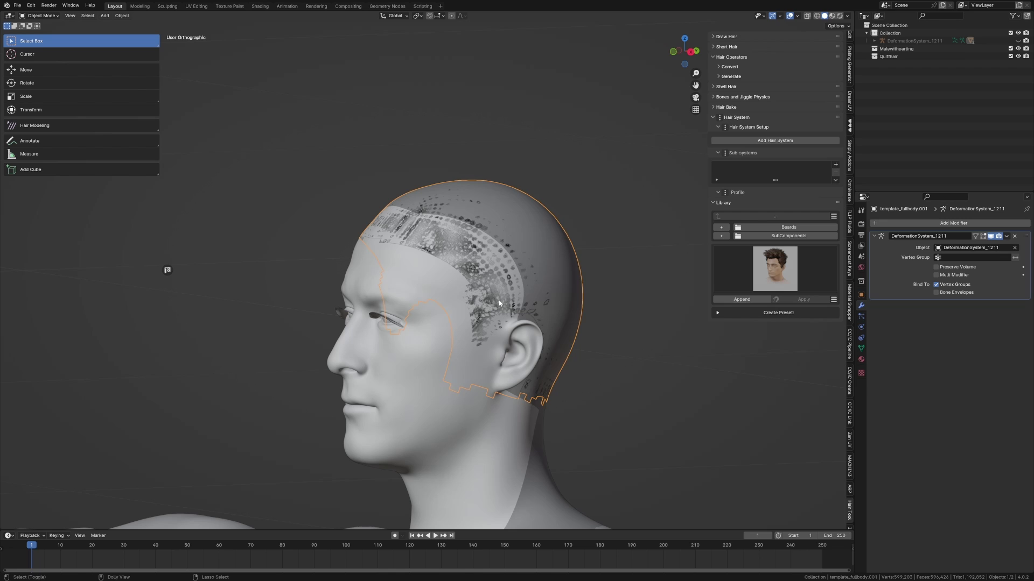
Step: Generate hair with a track mesh from the separated scalp object, using an initial offset of 10
{"action": "key", "text": "ctrl+shift+h"}
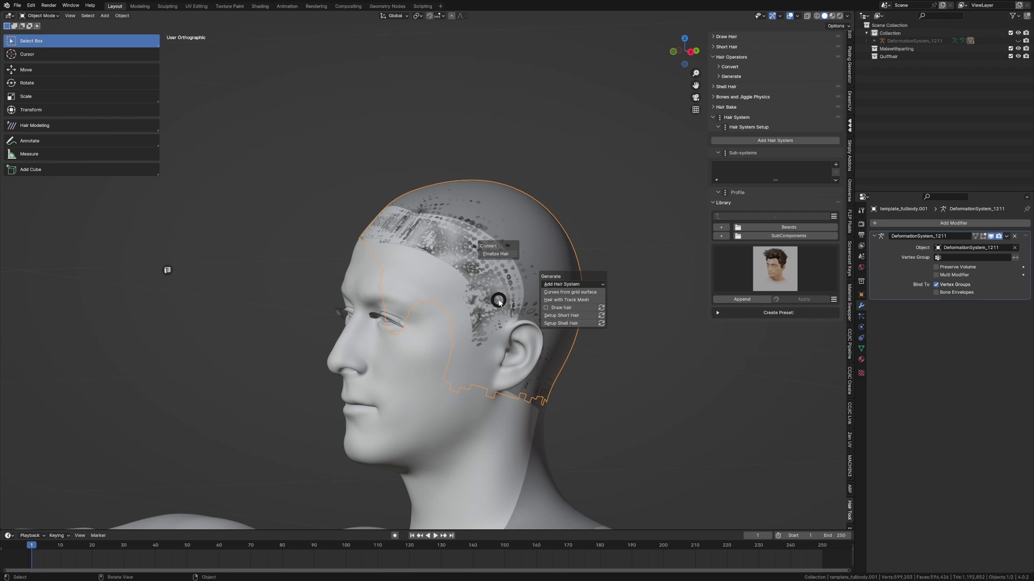
{"action": "left_click", "coordinate": [560, 301]}
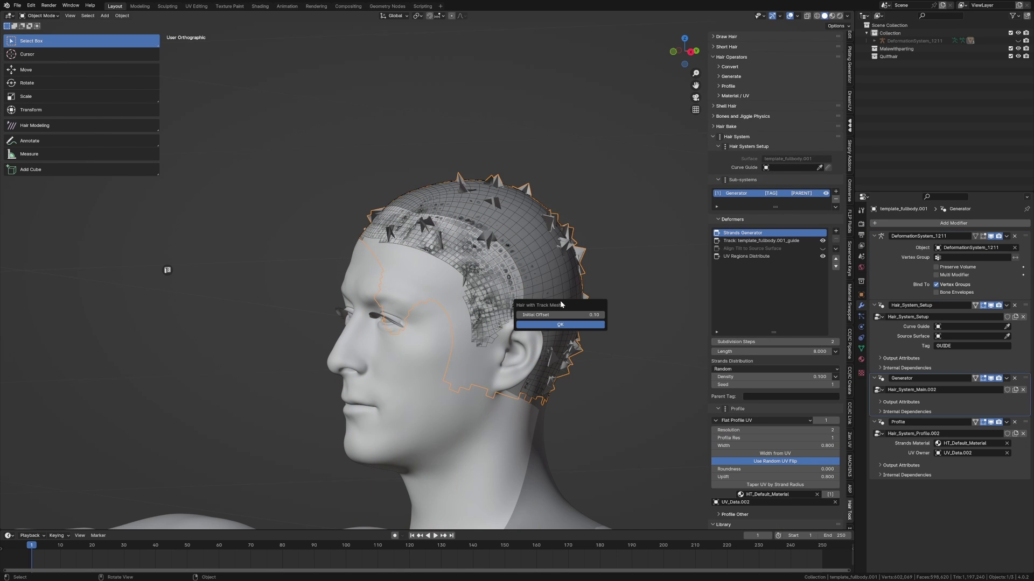
{"action": "left_click", "coordinate": [563, 314]}
{"action": "type", "text": "5"}
{"action": "key", "text": "Return"}
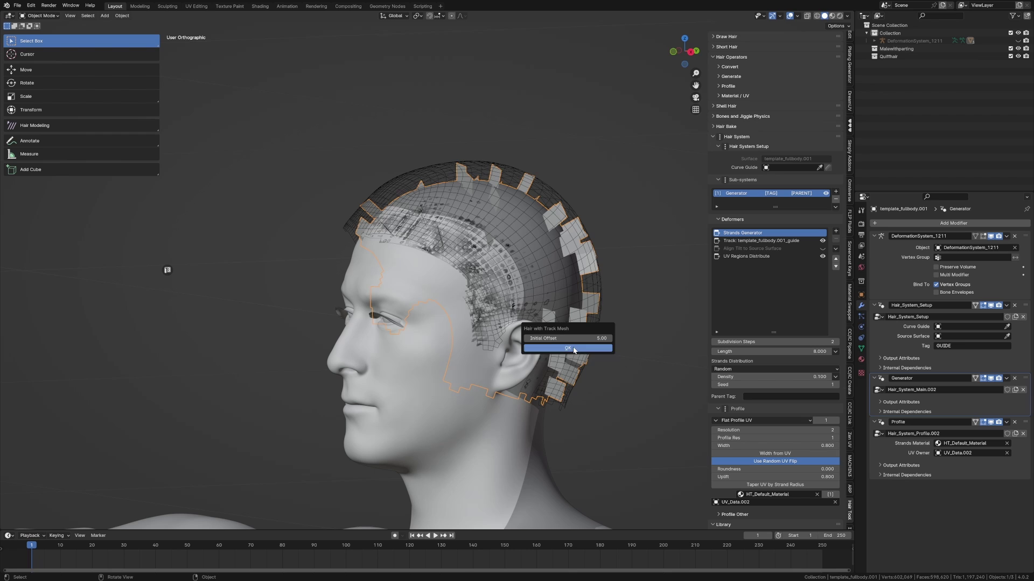
{"action": "left_click", "coordinate": [574, 349]}
{"action": "left_click", "coordinate": [574, 369]}
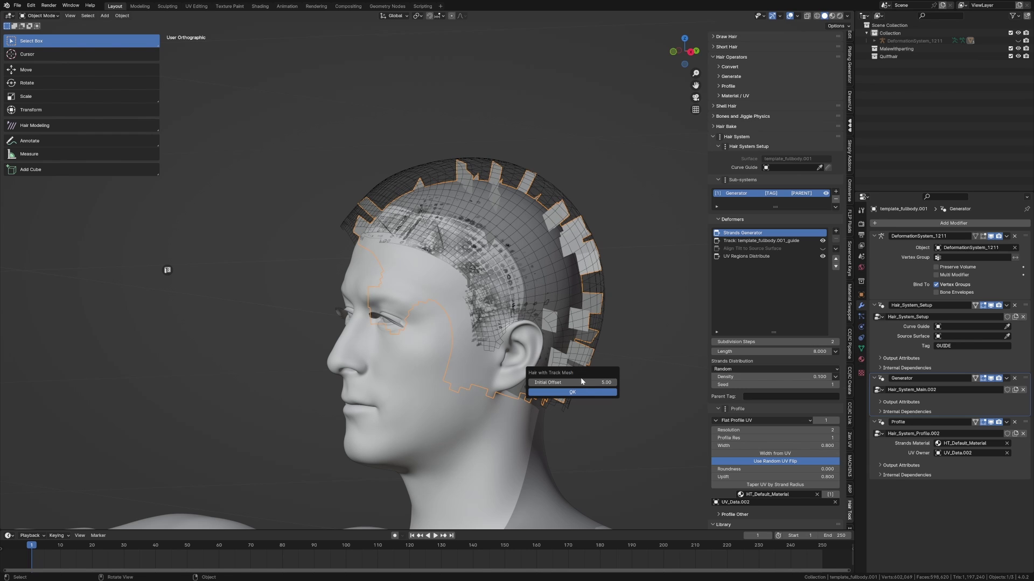
{"action": "left_click", "coordinate": [582, 382]}
{"action": "type", "text": "10"}
{"action": "key", "text": "Return"}
{"action": "left_click", "coordinate": [581, 397]}
Step: Show the head from the front in Material Preview shading
{"action": "middle_click_drag", "start_coordinate": [593, 395], "coordinate": [485, 204]}
{"action": "left_click", "coordinate": [580, 192]}
{"action": "left_click", "coordinate": [483, 199]}
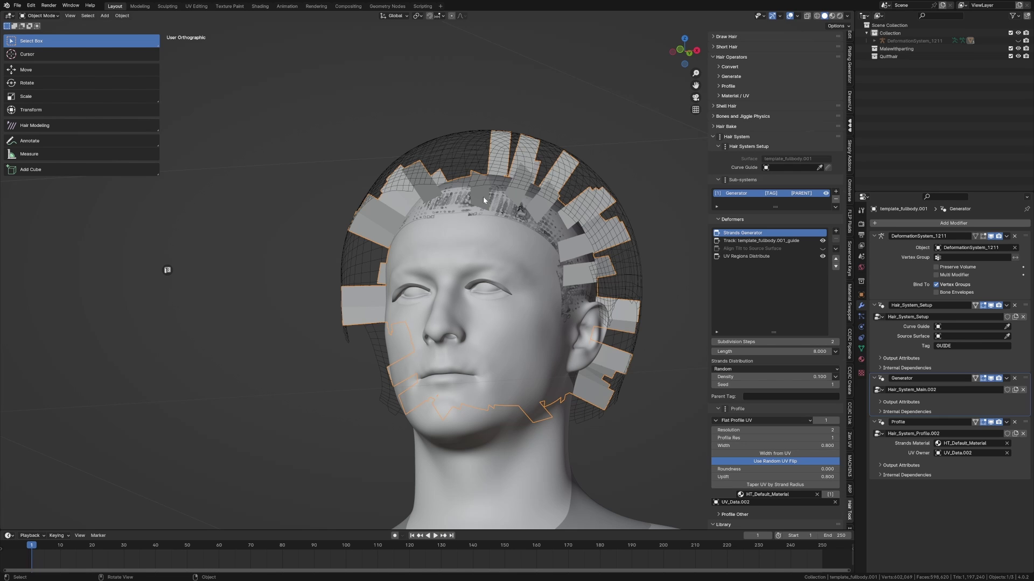
{"action": "key", "text": "KP_3"}
{"action": "key", "text": "KP_1"}
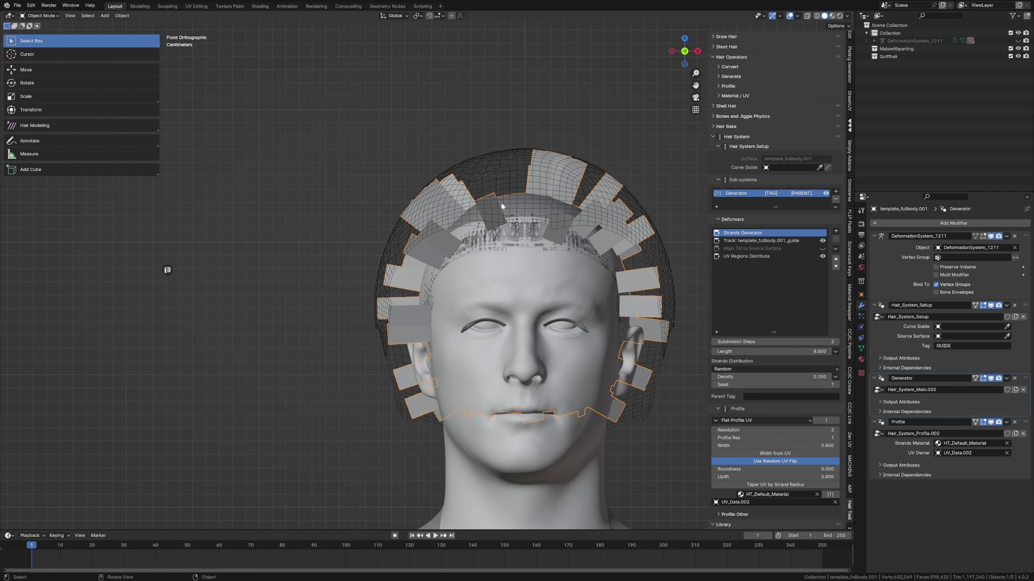
{"action": "middle_click_drag", "start_coordinate": [512, 192], "coordinate": [499, 197], "text": "shift"}
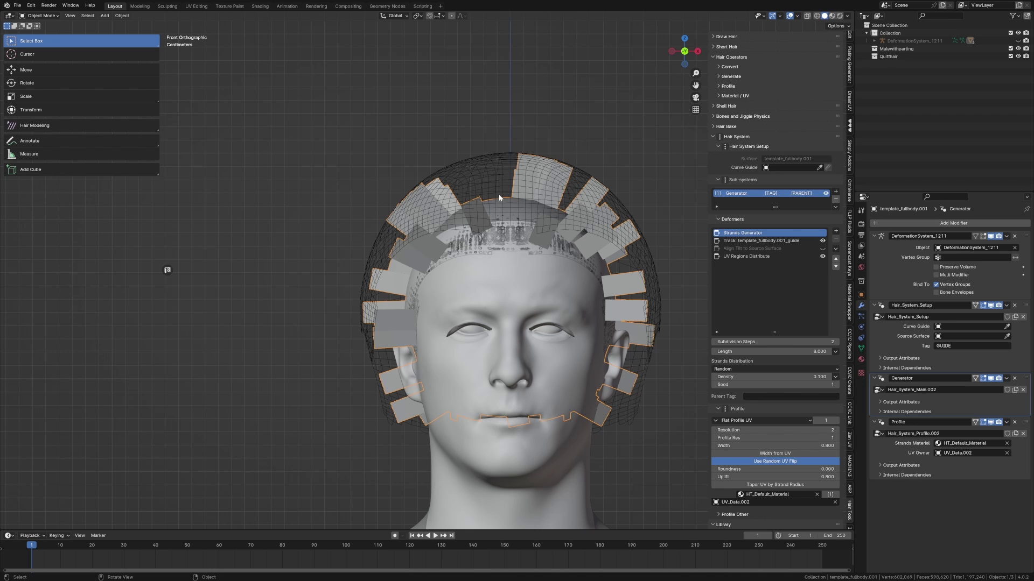
{"action": "key", "text": "z"}
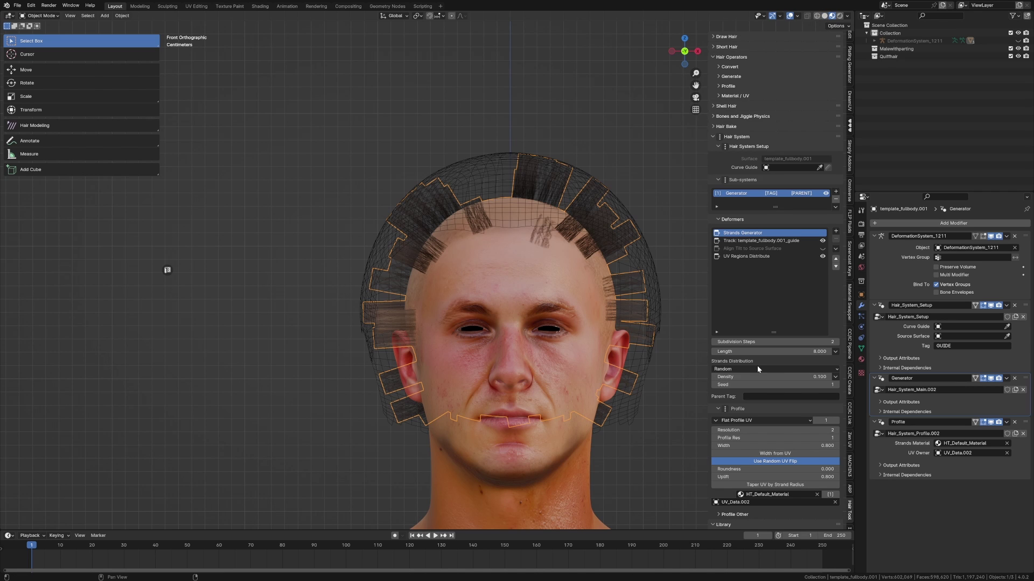
Step: Try strand densities of 10 and 5 with the Random distribution of the hair generator
{"action": "left_click", "coordinate": [778, 377]}
{"action": "type", "text": "10"}
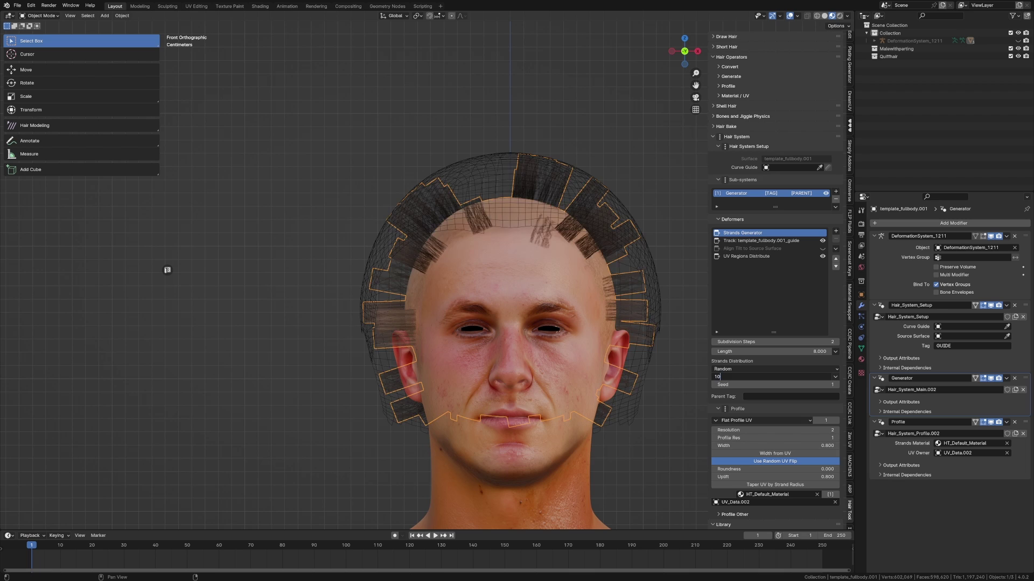
{"action": "key", "text": "Return"}
{"action": "left_click", "coordinate": [777, 377]}
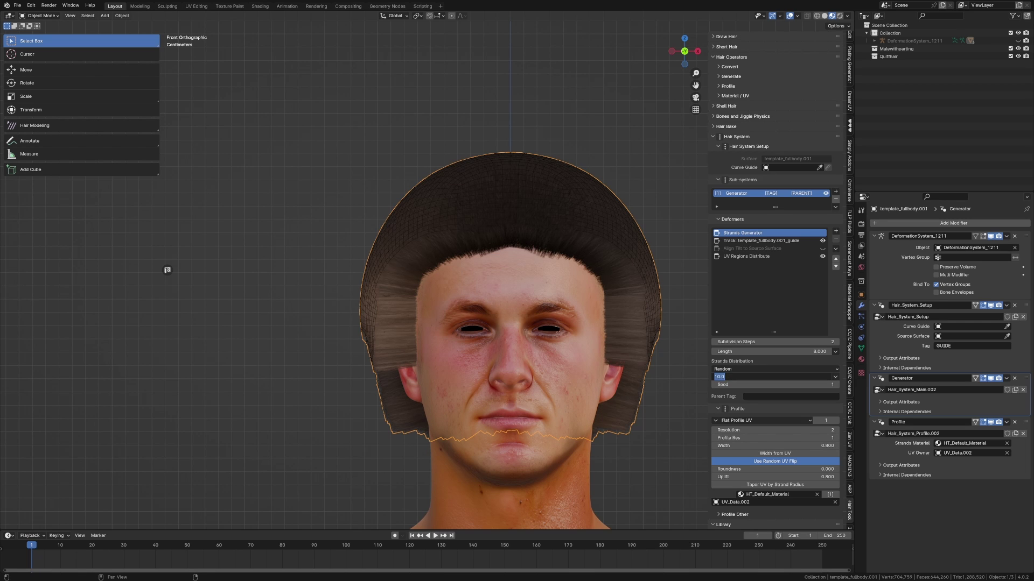
{"action": "type", "text": "5"}
{"action": "key", "text": "Return"}
Step: Switch the strands distribution to Poisson Disk and set Density Max to 0.5
{"action": "left_click", "coordinate": [777, 368]}
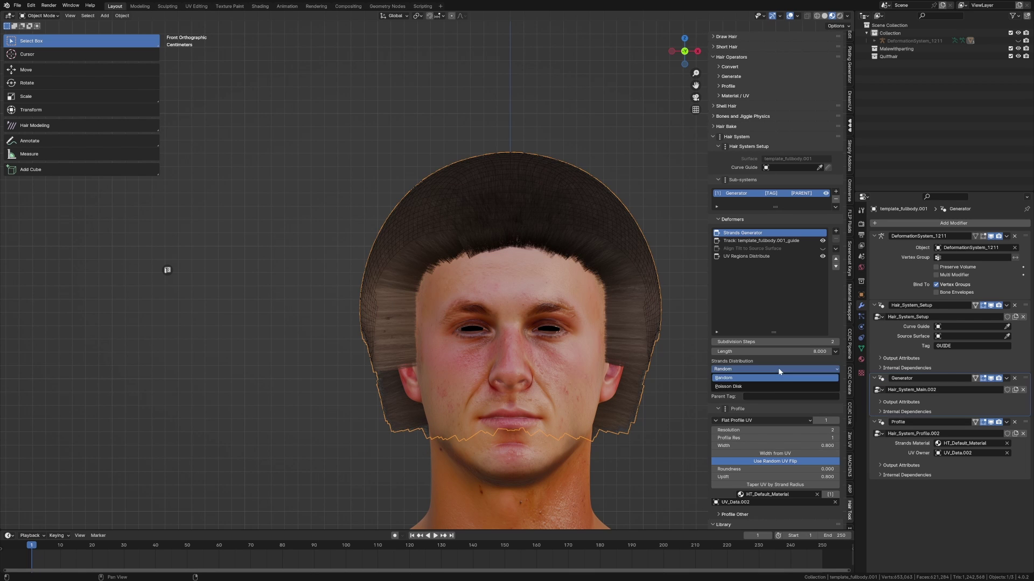
{"action": "left_click", "coordinate": [771, 385]}
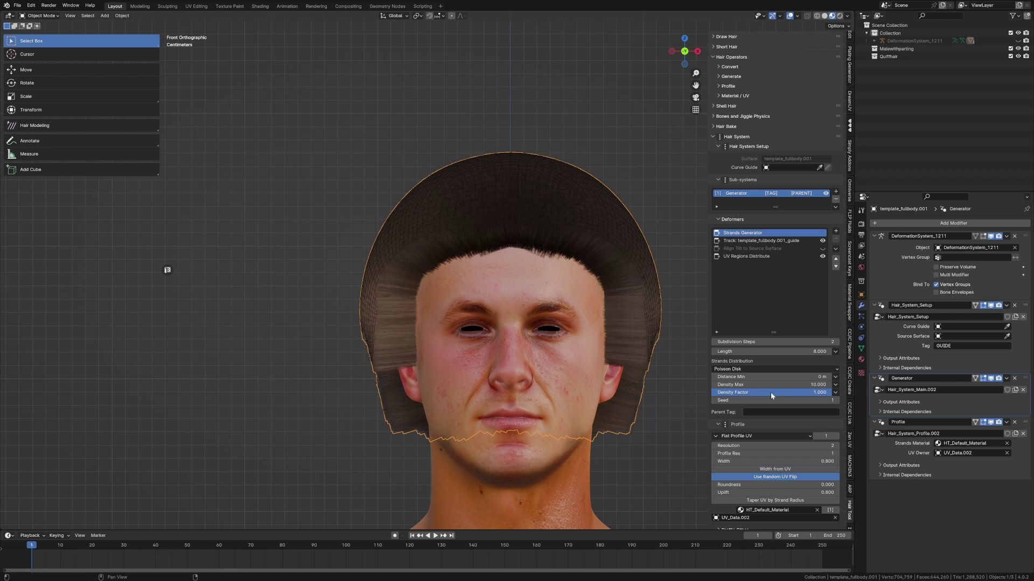
{"action": "left_click", "coordinate": [761, 384]}
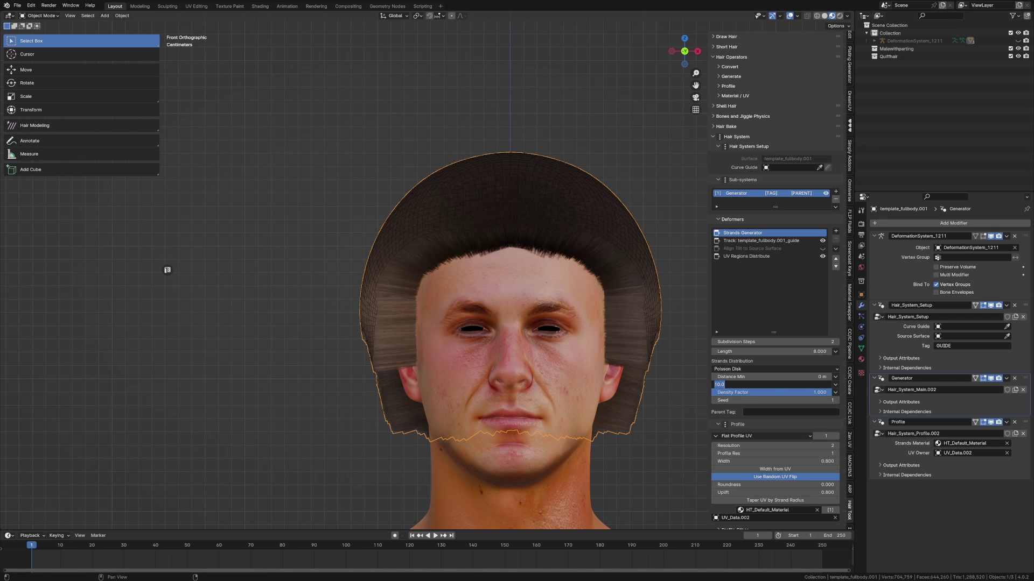
{"action": "type", "text": "0.5"}
{"action": "key", "text": "Return"}
Step: Select the track guide mesh surrounding the hair instead of the scalp mesh, and show it from the front
{"action": "middle_click_drag", "start_coordinate": [592, 258], "coordinate": [527, 227]}
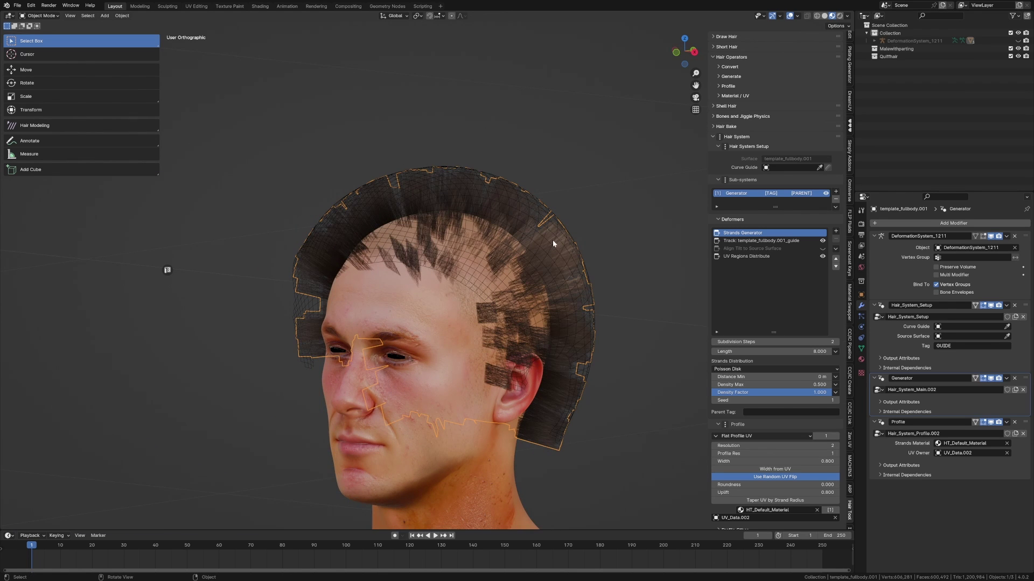
{"action": "middle_click_drag", "start_coordinate": [603, 245], "coordinate": [540, 215]}
{"action": "key", "text": "Tab"}
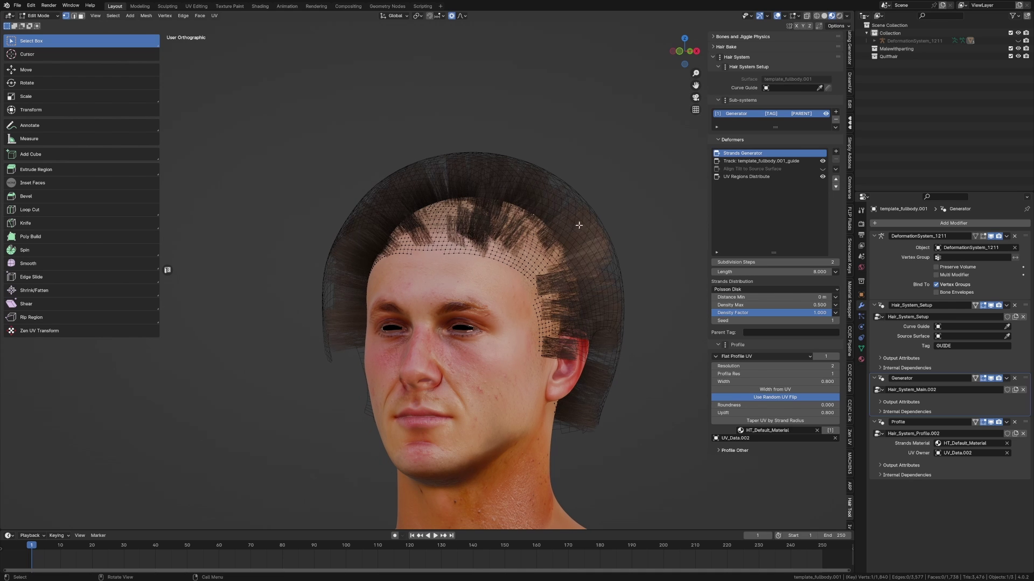
{"action": "key", "text": "Tab"}
{"action": "left_click", "coordinate": [587, 209]}
{"action": "key", "text": "Tab"}
{"action": "key", "text": "Tab"}
{"action": "scroll", "coordinate": [550, 236], "scroll_direction": "down", "scroll_amount": 1}
{"action": "key", "text": "KP_3"}
{"action": "key", "text": "KP_1"}
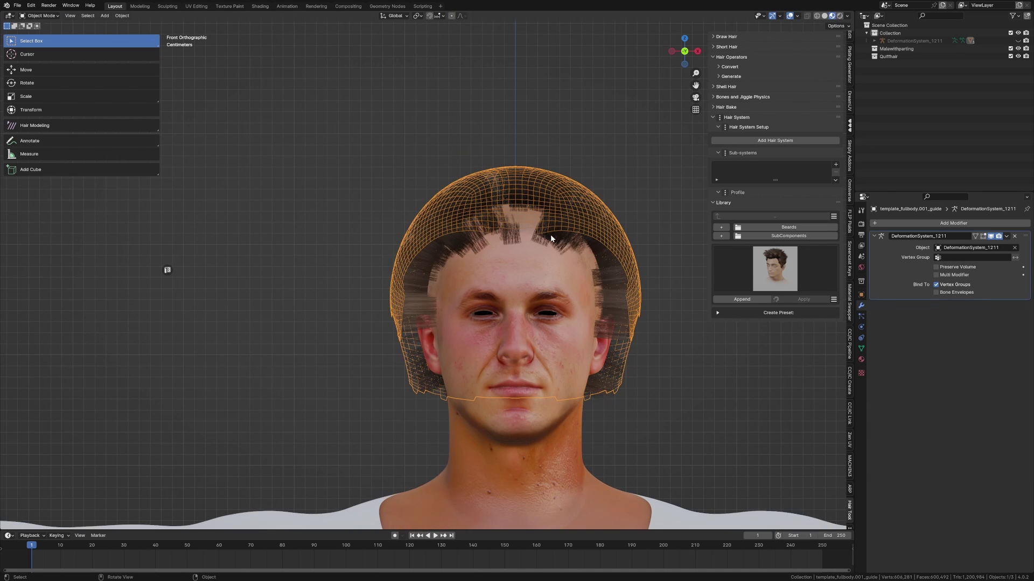
Step: Try to pull the guide mesh vertices outward on both sides of the forehead with proportional editing
{"action": "key", "text": "Tab"}
{"action": "key", "text": "g"}
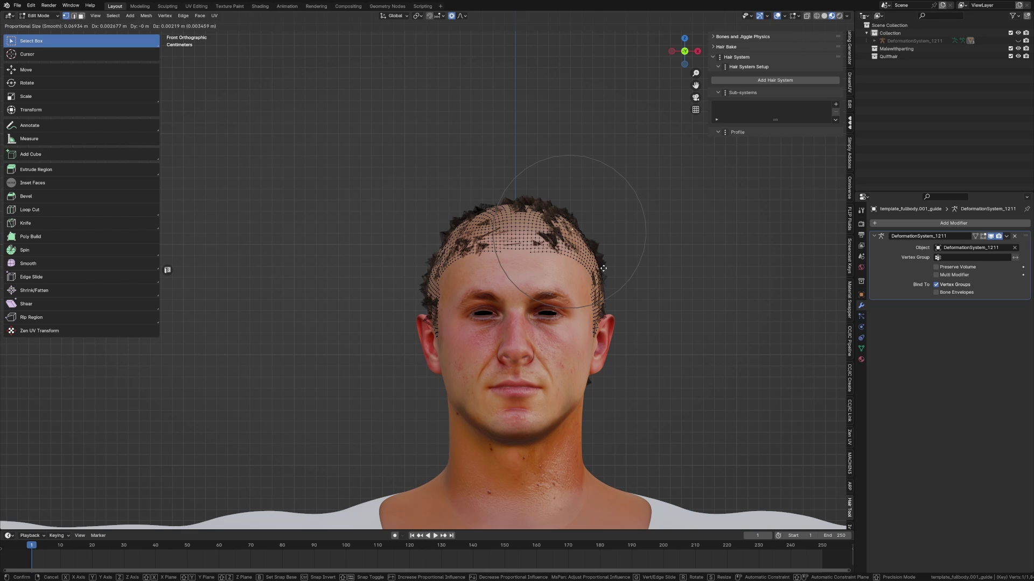
{"action": "left_click", "coordinate": [603, 263]}
{"action": "left_click", "coordinate": [472, 238]}
{"action": "key", "text": "g"}
{"action": "left_click", "coordinate": [446, 240]}
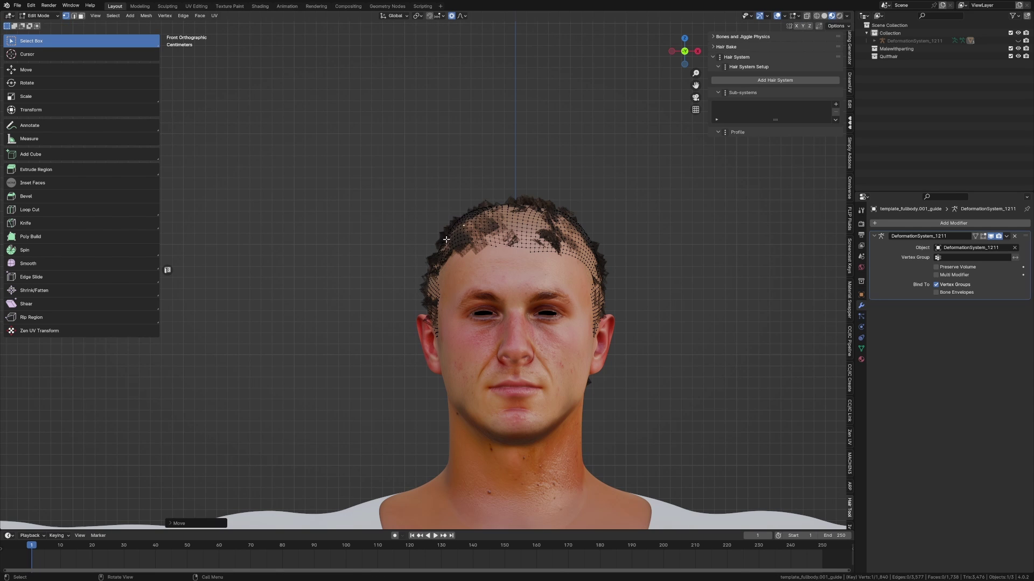
{"action": "key", "text": "Tab"}
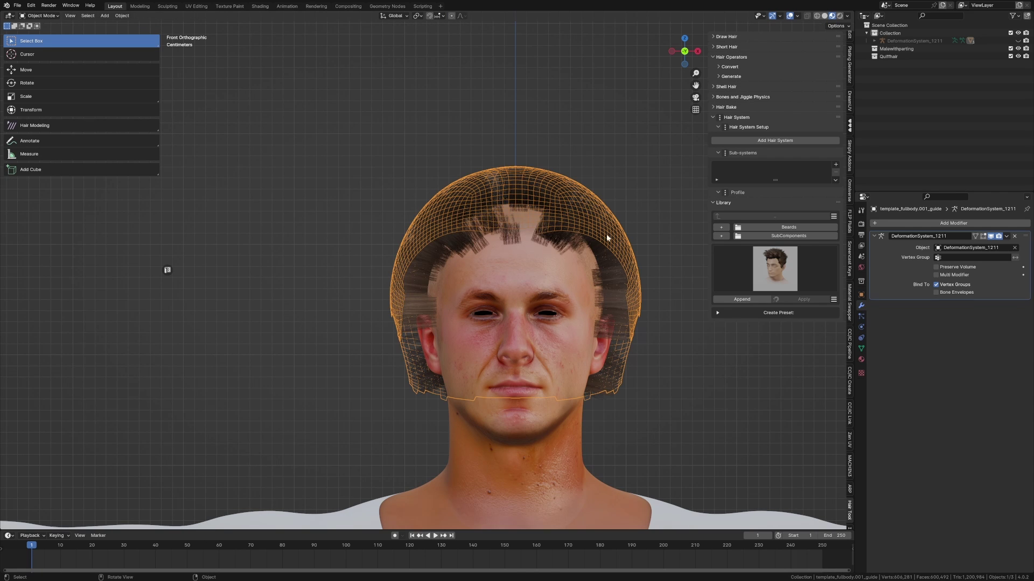
Step: Remove the DeformationSystem_1211 armature modifier from the guide mesh and check the mesh in Edit Mode
{"action": "middle_click_drag", "start_coordinate": [607, 237], "coordinate": [576, 215]}
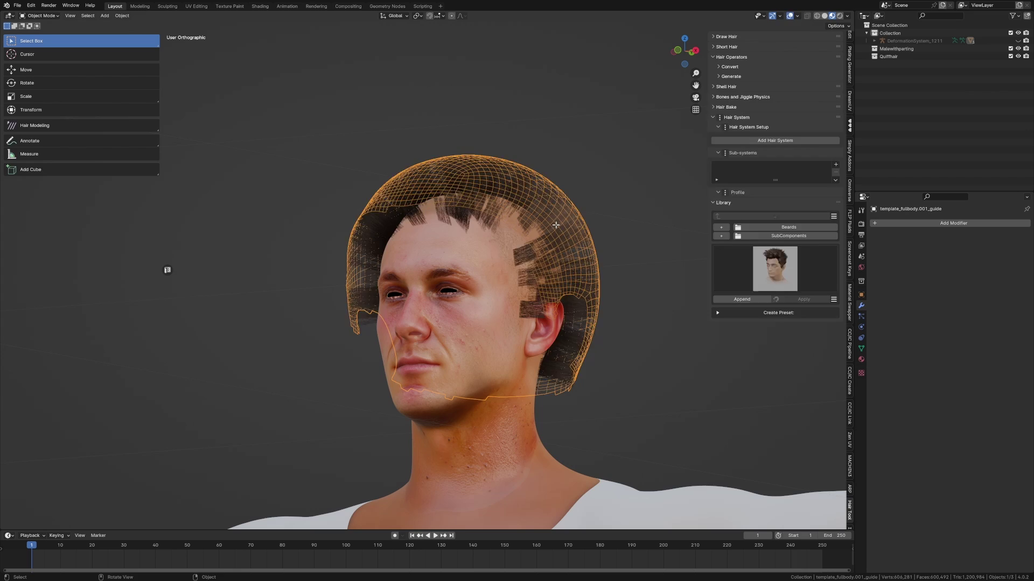
{"action": "key", "text": "Tab"}
{"action": "middle_click_drag", "start_coordinate": [554, 224], "coordinate": [546, 259]}
{"action": "left_click", "coordinate": [533, 236]}
{"action": "scroll", "coordinate": [574, 240], "scroll_direction": "down", "scroll_amount": 1}
{"action": "scroll", "coordinate": [542, 256], "scroll_direction": "up", "scroll_amount": 2}
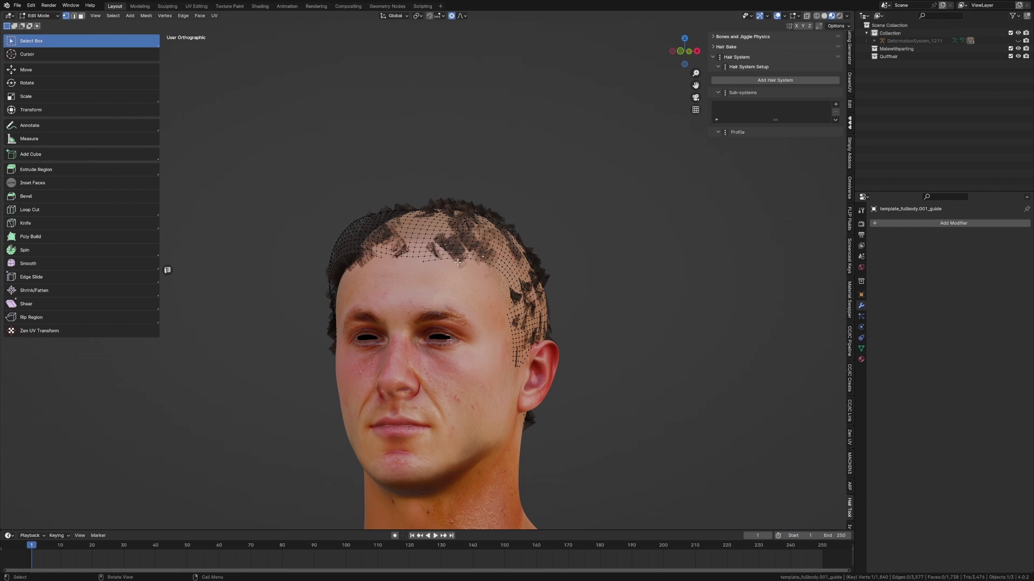
Step: Clear all vertex groups from the guide mesh and make its Deformer shape key active for editing
{"action": "left_click", "coordinate": [861, 348]}
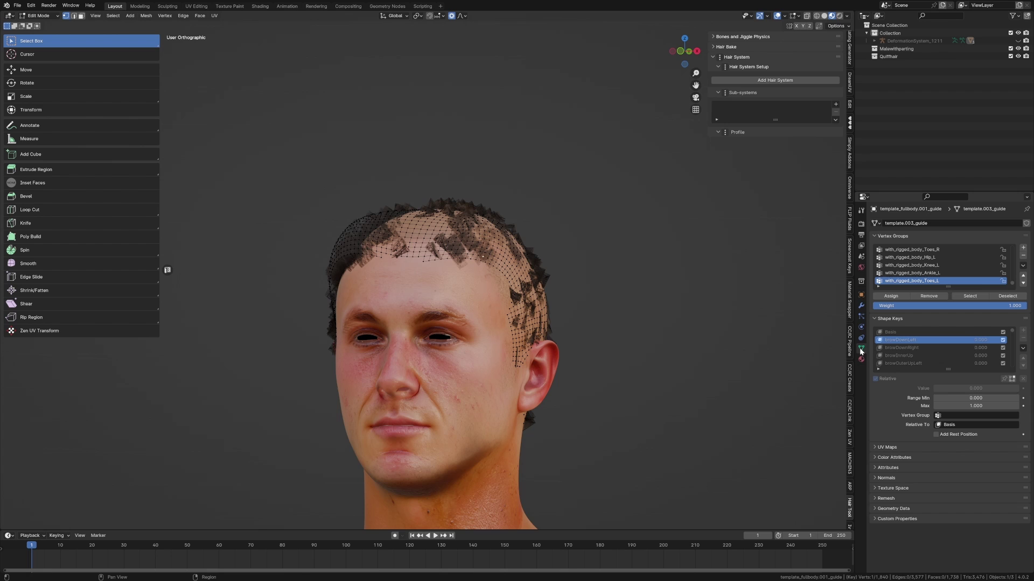
{"action": "key", "text": "Tab"}
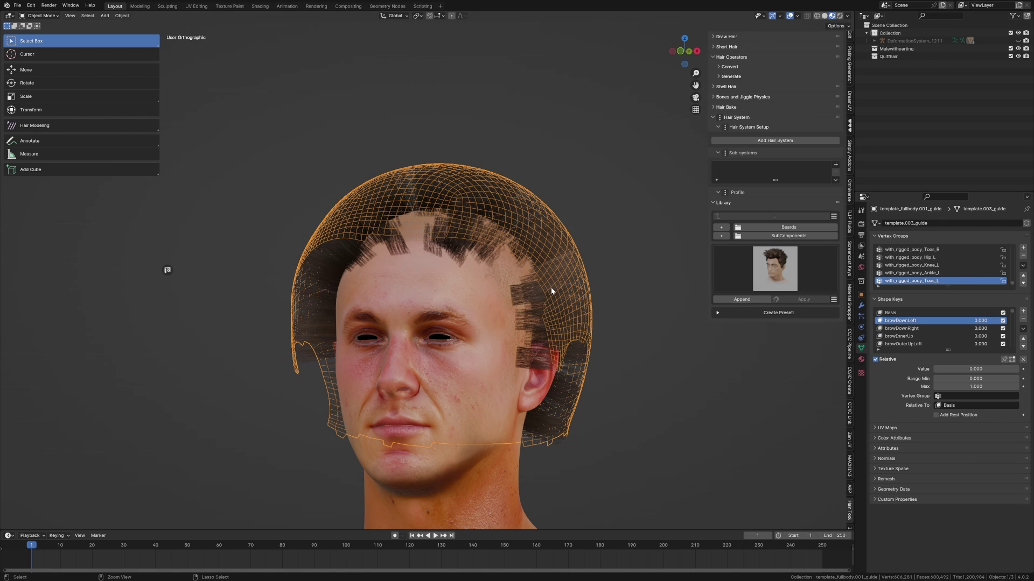
{"action": "key", "text": "Tab"}
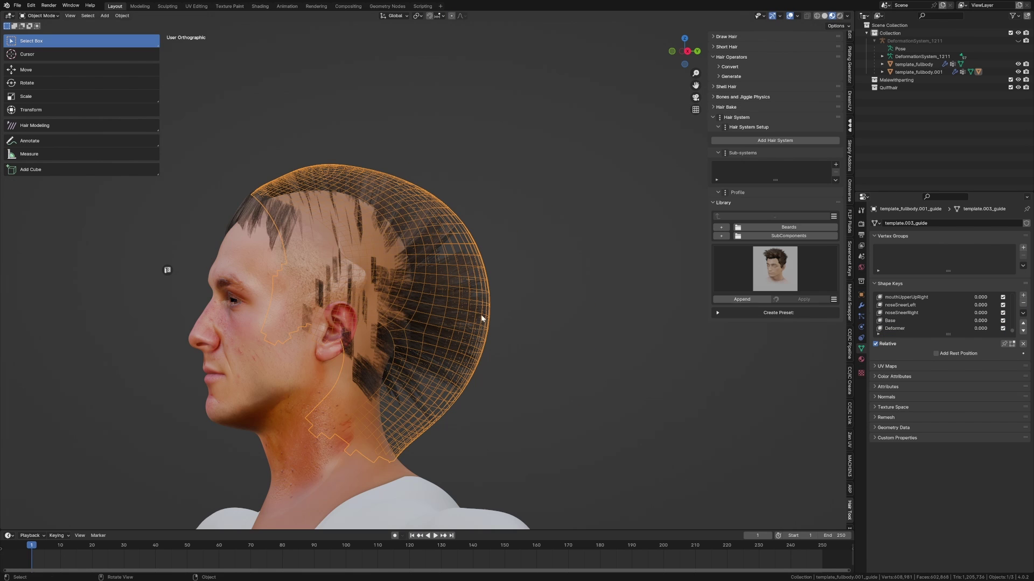
{"action": "middle_click_drag", "start_coordinate": [534, 323], "coordinate": [633, 299], "text": "shift"}
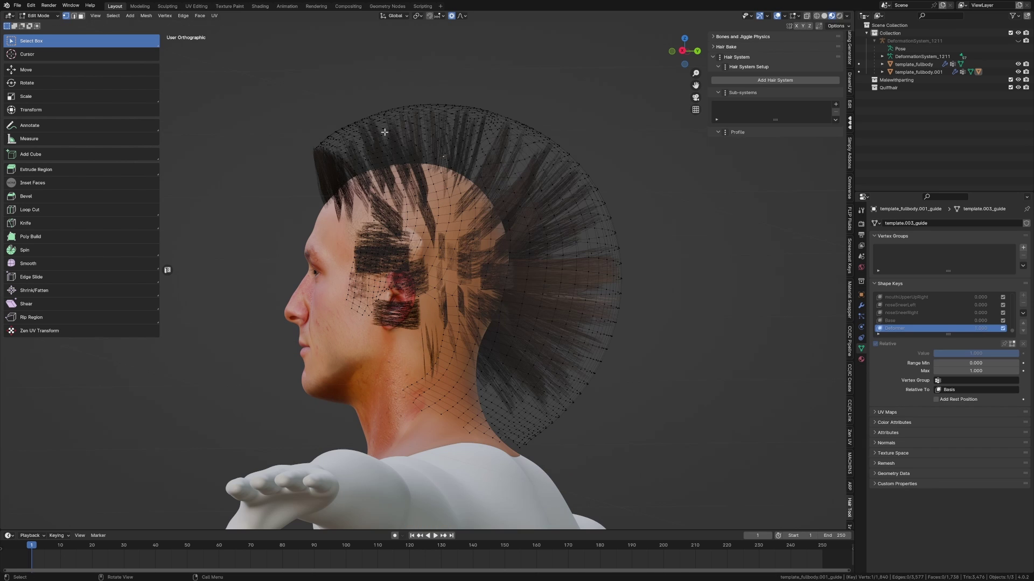
Step: Move vertices at the upper front of the guide mesh with proportional editing to reshape the hair above the forehead
{"action": "key", "text": "g"}
{"action": "left_click", "coordinate": [338, 135]}
{"action": "left_click", "coordinate": [387, 121]}
{"action": "key", "text": "g"}
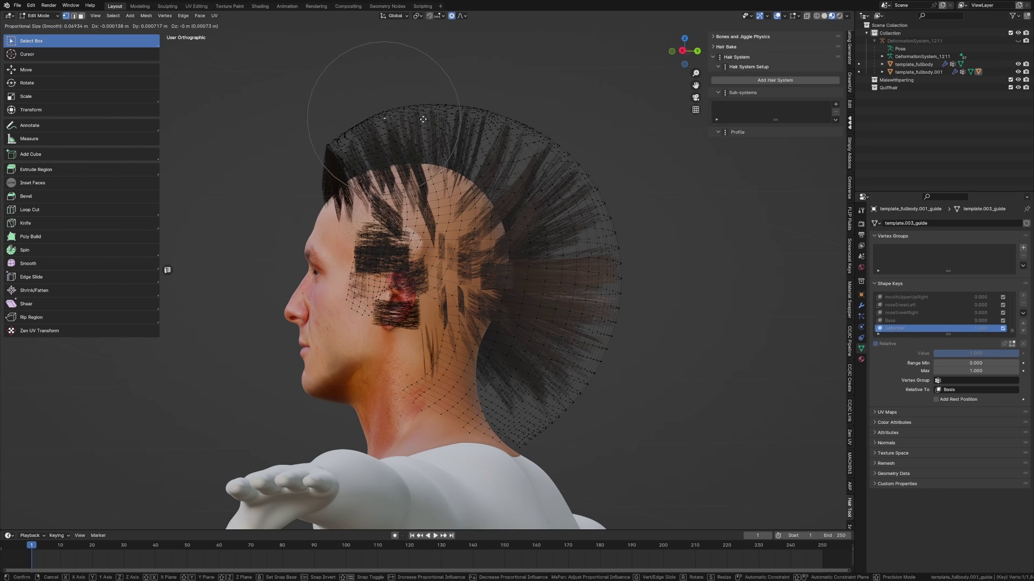
{"action": "left_click", "coordinate": [407, 123]}
{"action": "middle_click_drag", "start_coordinate": [582, 259], "coordinate": [610, 263]}
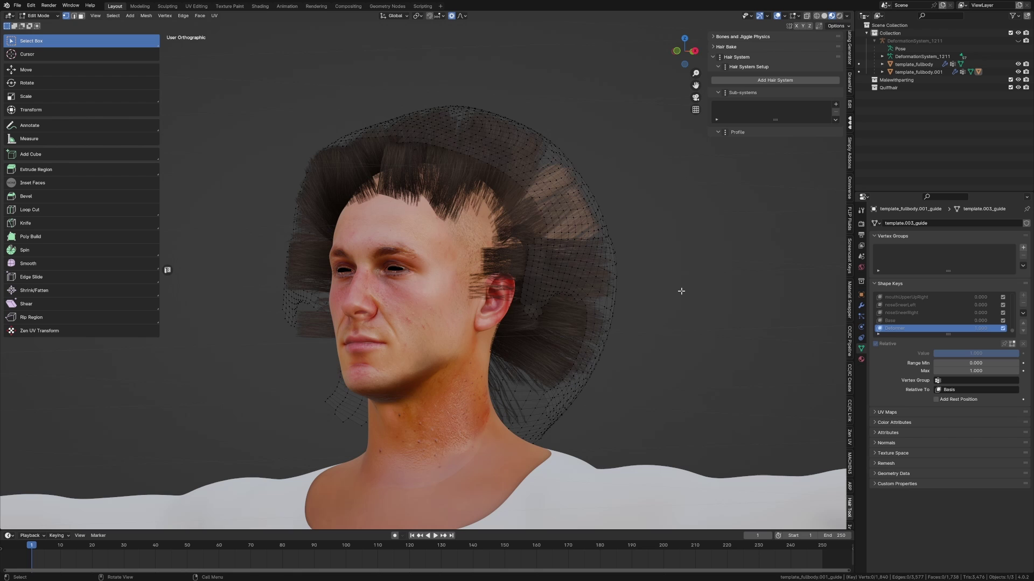
Step: Try to shrink the entire guide mesh horizontally and uniformly, and move it forward over the scalp
{"action": "key", "text": "a"}
{"action": "key", "text": "s"}
{"action": "key", "text": "y"}
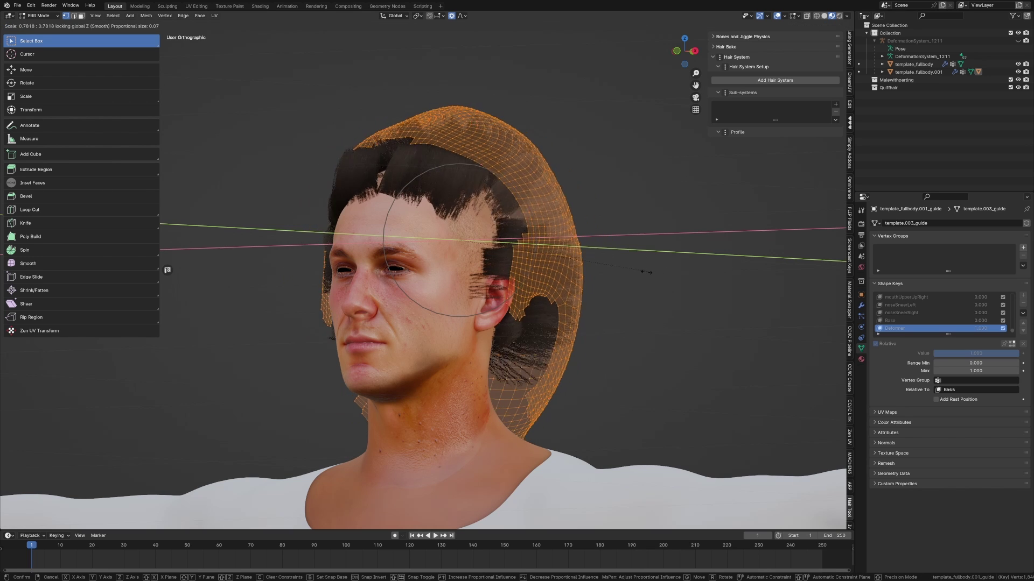
{"action": "left_click", "coordinate": [638, 268]}
{"action": "middle_click_drag", "start_coordinate": [637, 268], "coordinate": [577, 263]}
{"action": "key", "text": "s"}
{"action": "left_click", "coordinate": [580, 271]}
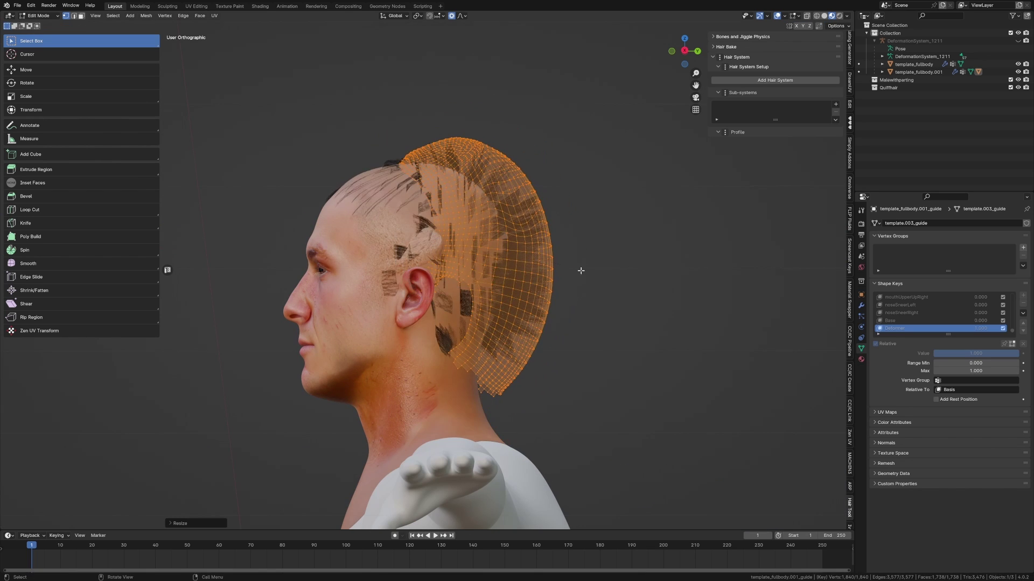
{"action": "key", "text": "g"}
{"action": "left_click", "coordinate": [539, 278]}
{"action": "key", "text": "s"}
{"action": "key", "text": "x"}
{"action": "right_click", "coordinate": [521, 286]}
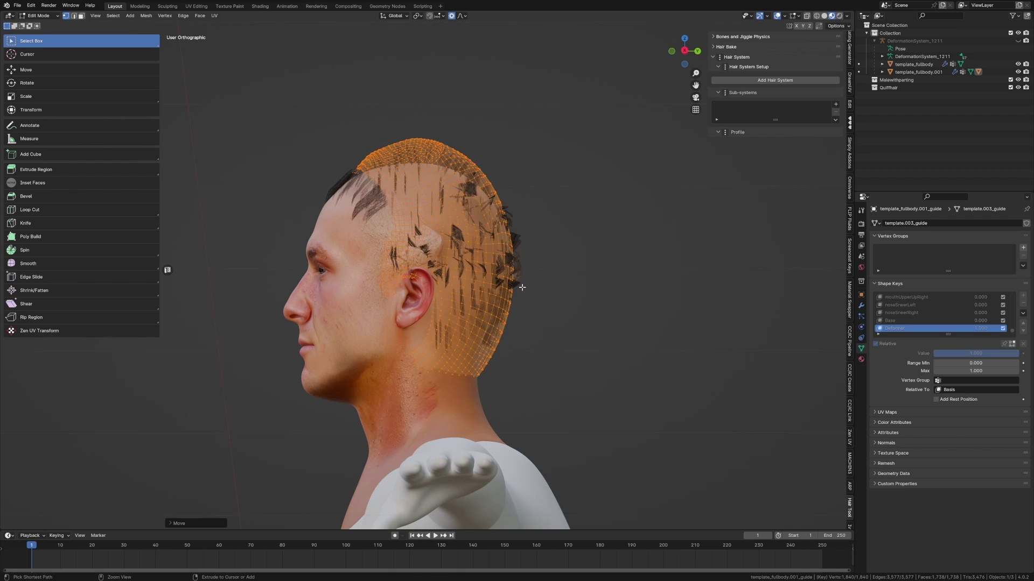
Step: Undo the last move and both scalings of the guide mesh
{"action": "key", "text": "ctrl+z"}
{"action": "key", "text": "ctrl+z"}
{"action": "key", "text": "ctrl+z"}
Step: Scale the entire guide mesh uniformly to about 0.75 and shift it forward over the scalp in the right side view
{"action": "middle_click_drag", "start_coordinate": [556, 286], "coordinate": [617, 287]}
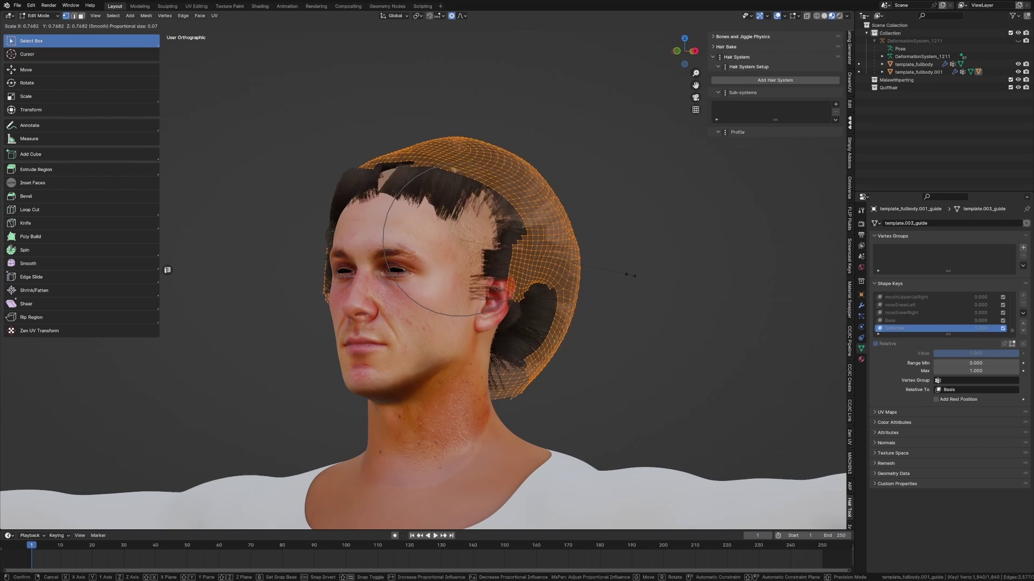
{"action": "key", "text": "KP_3"}
{"action": "key", "text": "s"}
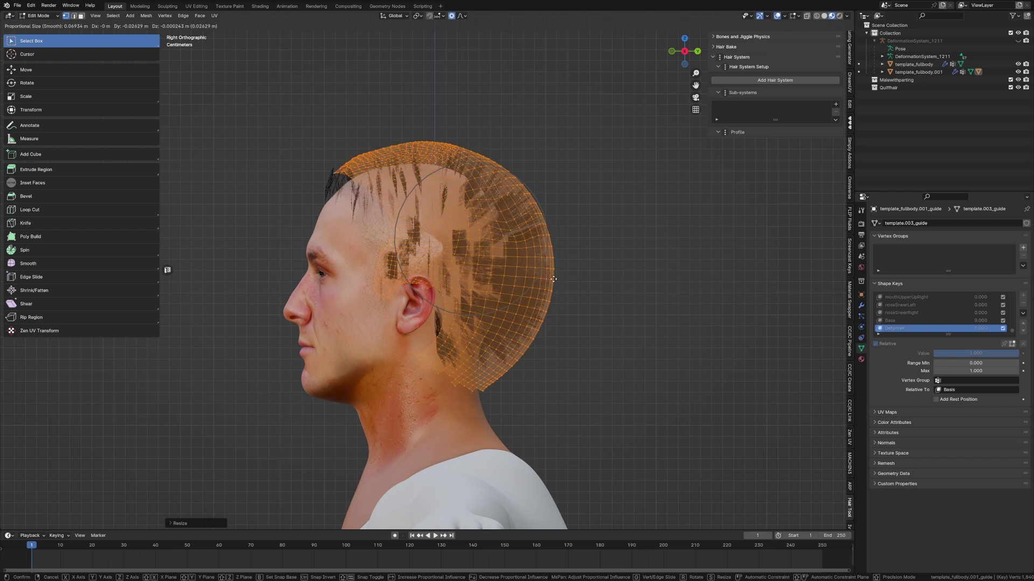
{"action": "left_click", "coordinate": [557, 301]}
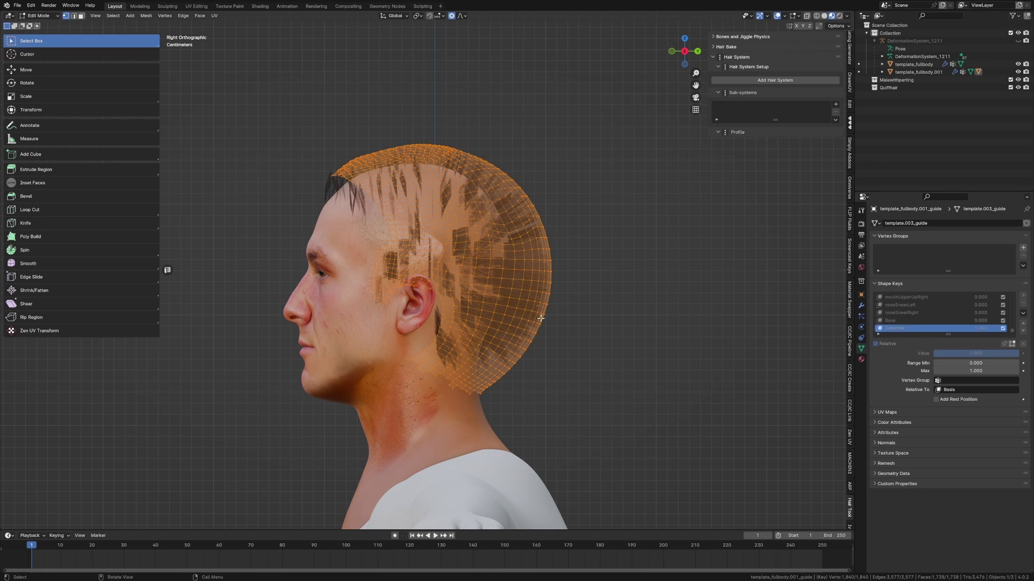
Step: Move a vertex on the upper side of the guide mesh slightly backward with proportional editing
{"action": "key", "text": "alt+a"}
{"action": "key", "text": "g"}
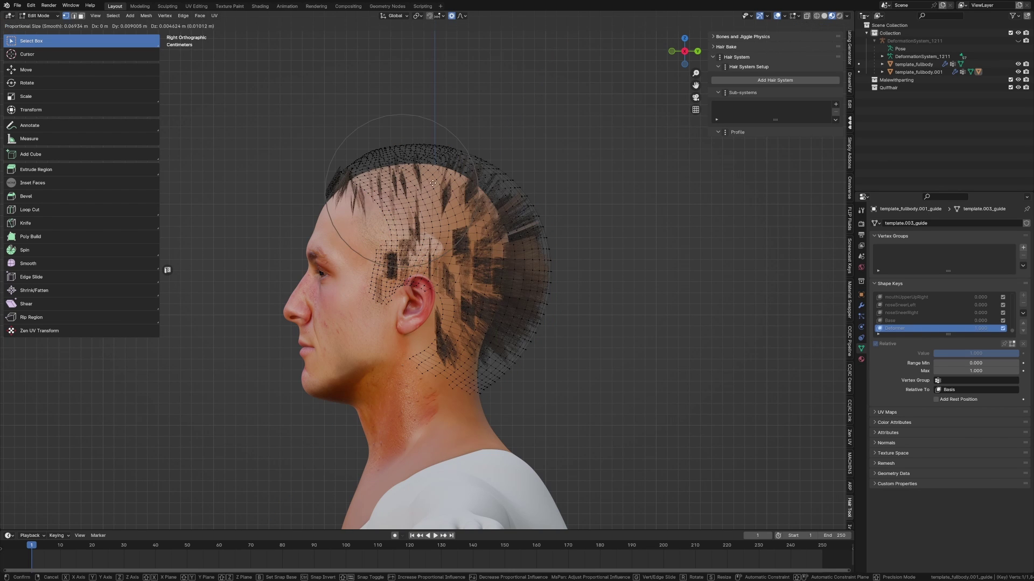
{"action": "left_click", "coordinate": [408, 215]}
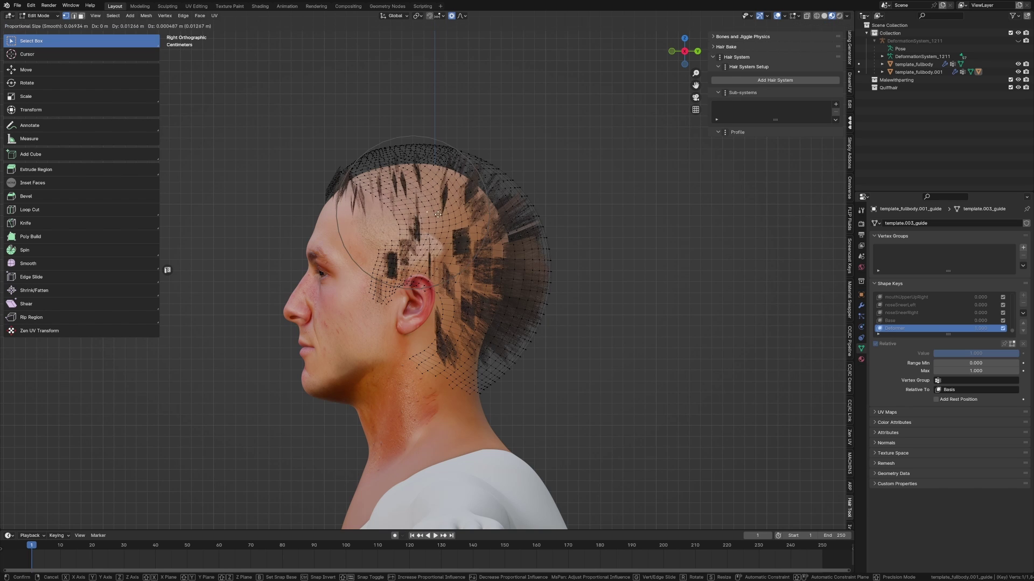
{"action": "key", "text": "Tab"}
{"action": "middle_click_drag", "start_coordinate": [416, 213], "coordinate": [520, 253]}
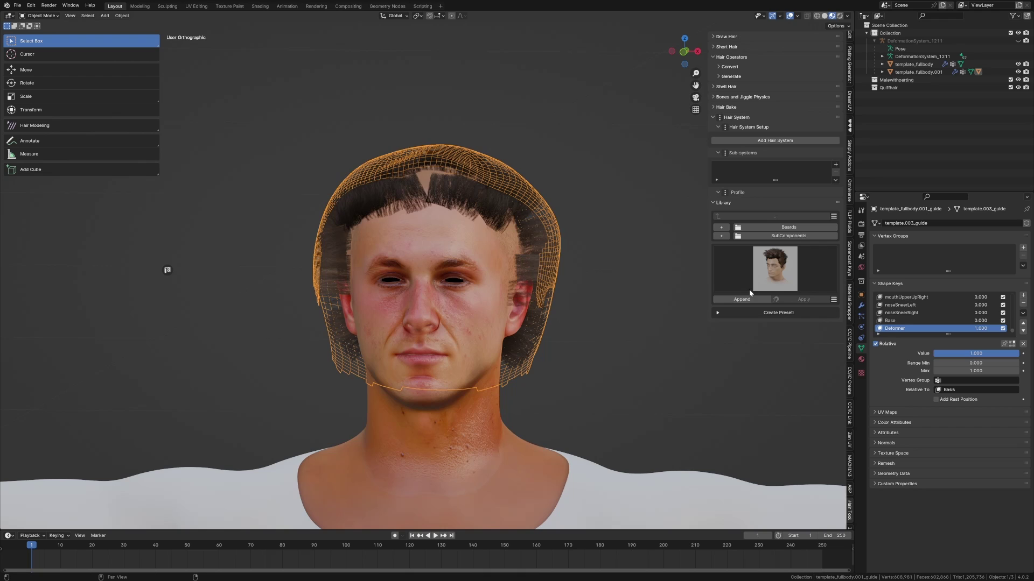
Step: Rip the guide mesh open along its centre edge loop running from above the forehead over the crown
{"action": "middle_click_drag", "start_coordinate": [499, 186], "coordinate": [439, 228]}
{"action": "scroll", "coordinate": [438, 227], "scroll_direction": "up", "scroll_amount": 3}
{"action": "key", "text": "Tab"}
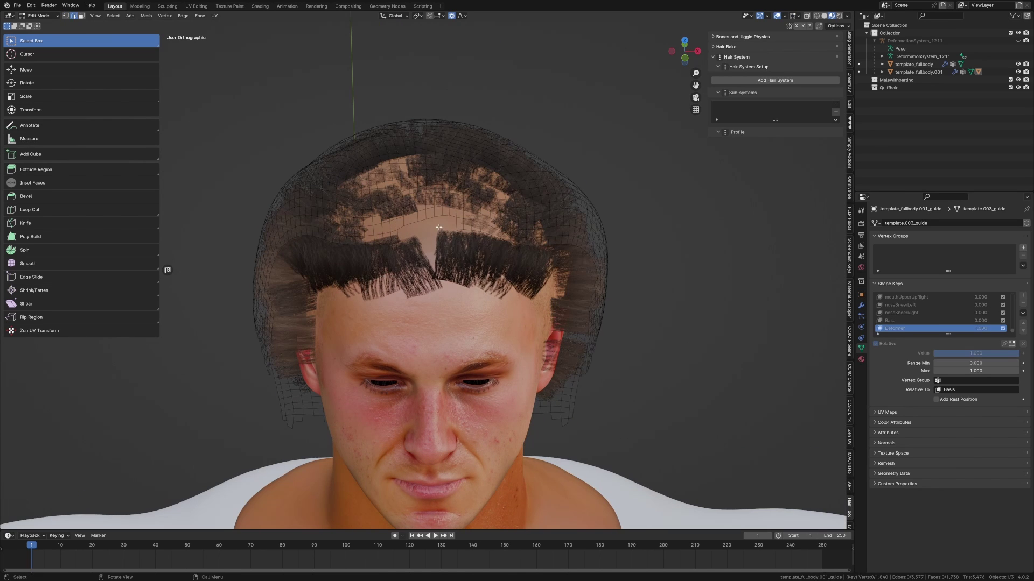
{"action": "middle_click_drag", "start_coordinate": [443, 181], "coordinate": [423, 292]}
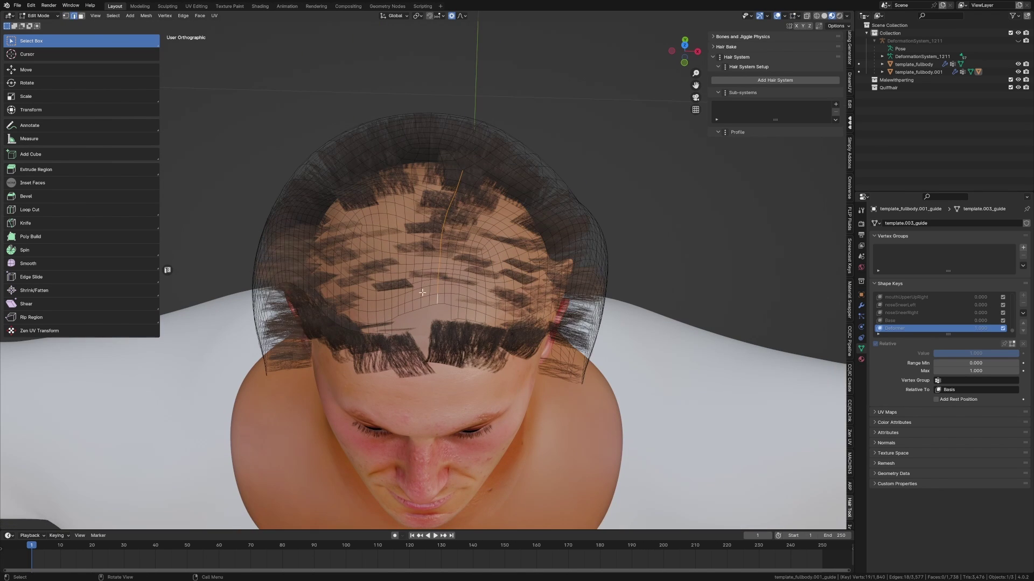
{"action": "left_click", "coordinate": [420, 300], "text": "alt"}
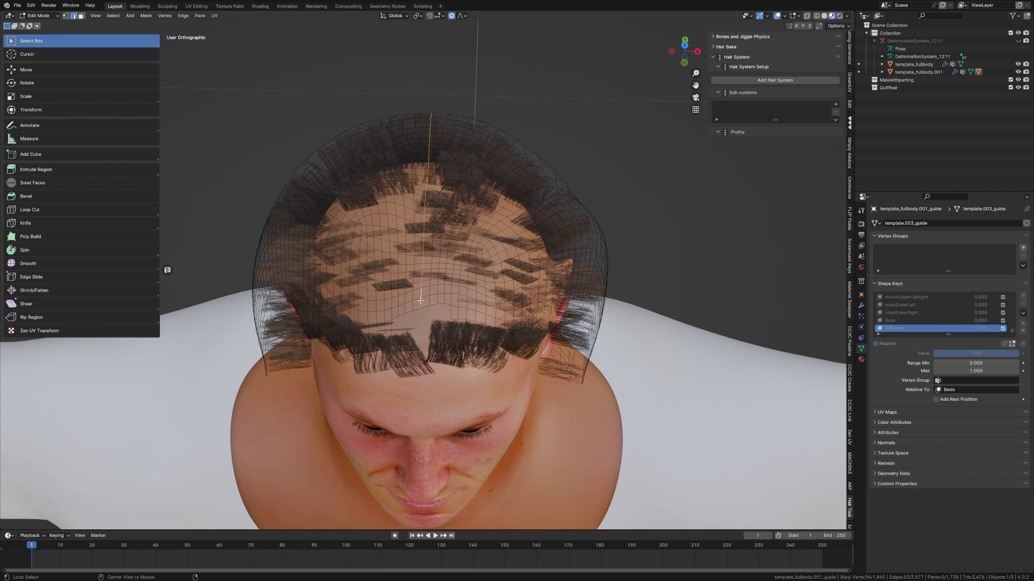
{"action": "middle_click_drag", "start_coordinate": [440, 240], "coordinate": [445, 219]}
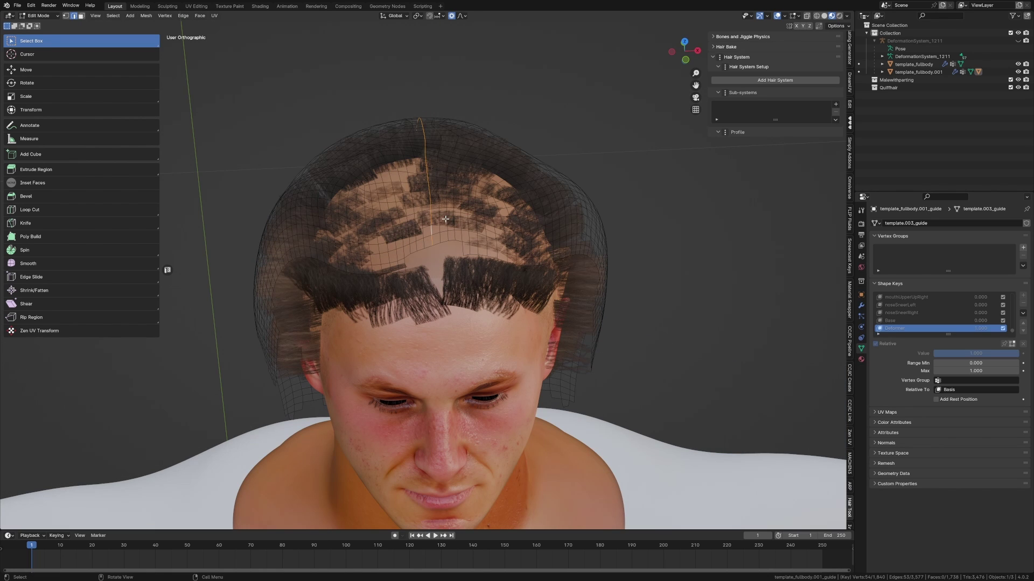
{"action": "key", "text": "v"}
{"action": "left_click", "coordinate": [460, 229]}
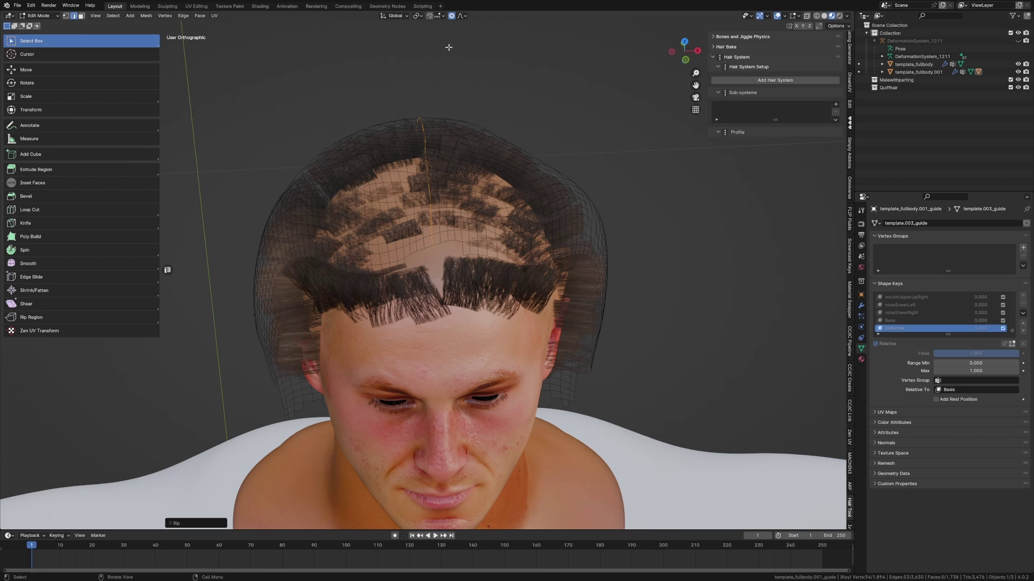
Step: Move the ripped edges on both sides of the centre split with proportional editing to open a parting
{"action": "left_click", "coordinate": [462, 16]}
{"action": "key", "text": "g"}
{"action": "left_click", "coordinate": [480, 217]}
{"action": "left_click", "coordinate": [430, 212]}
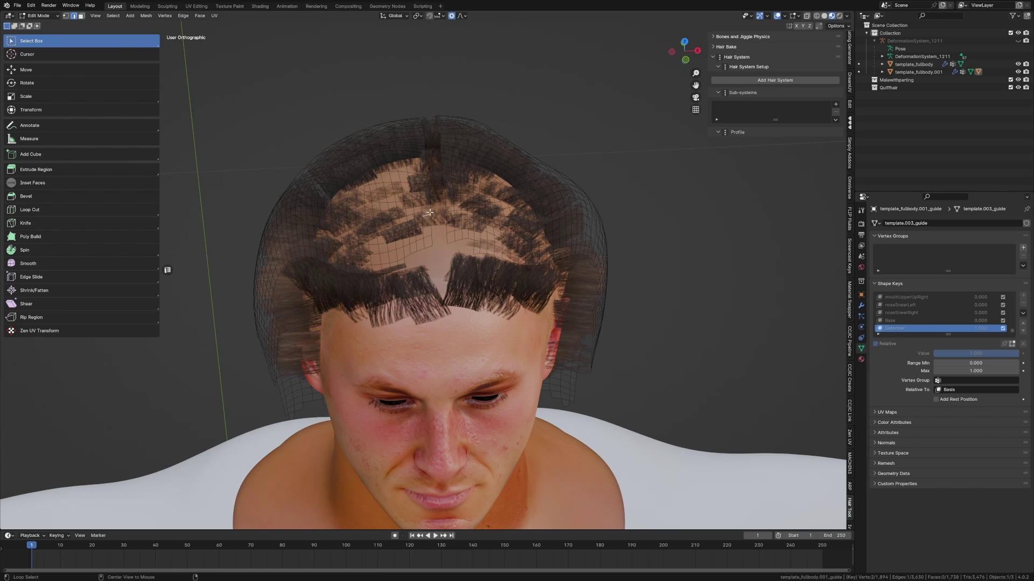
{"action": "left_click", "coordinate": [430, 211]}
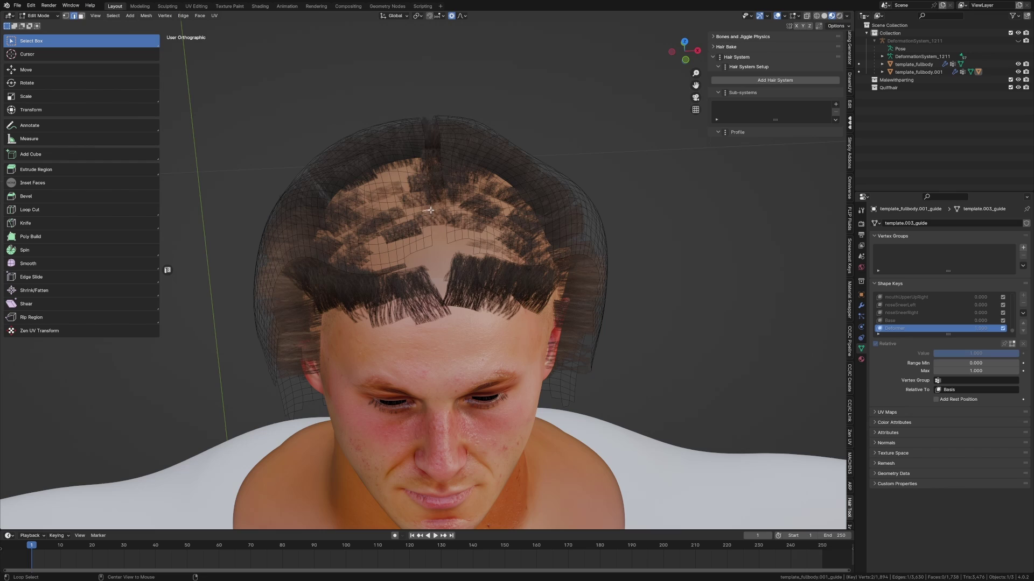
{"action": "key", "text": "g"}
{"action": "left_click", "coordinate": [468, 225]}
{"action": "key", "text": "Tab"}
{"action": "middle_click_drag", "start_coordinate": [472, 228], "coordinate": [431, 187]}
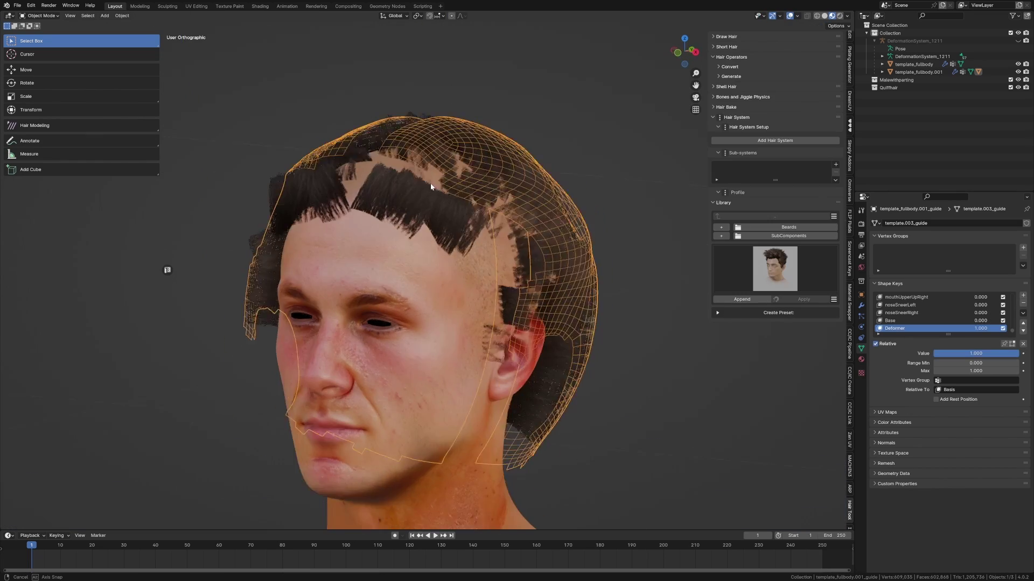
{"action": "key", "text": "KP_1"}
{"action": "key", "text": "Tab"}
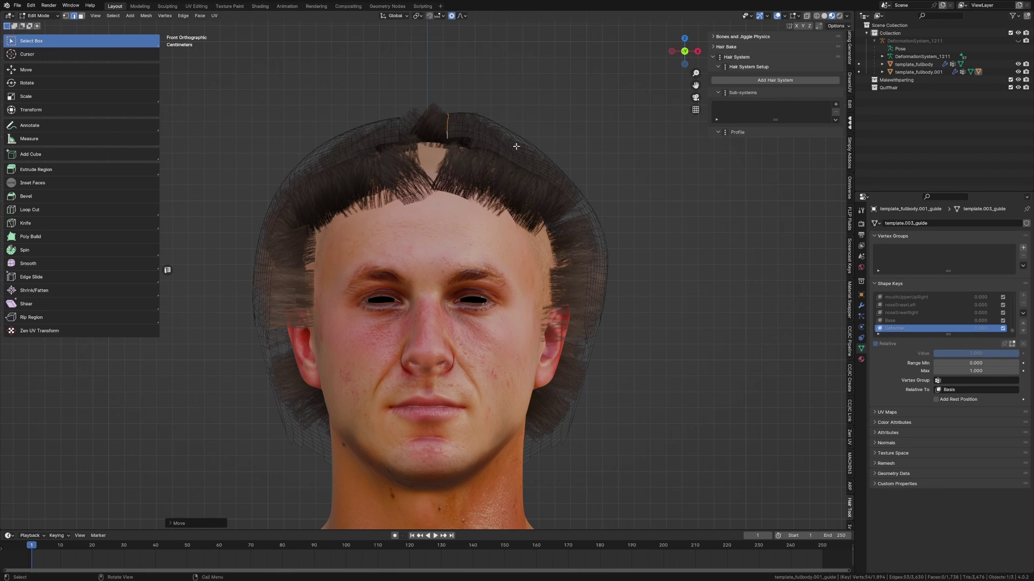
Step: Fill the lower back part of the split in the guide mesh with faces between its opposite edges
{"action": "key", "text": "Tab"}
{"action": "middle_click_drag", "start_coordinate": [529, 195], "coordinate": [584, 231]}
{"action": "scroll", "coordinate": [423, 290], "scroll_direction": "up", "scroll_amount": 2}
{"action": "key", "text": "Tab"}
{"action": "scroll", "coordinate": [391, 273], "scroll_direction": "up", "scroll_amount": 1}
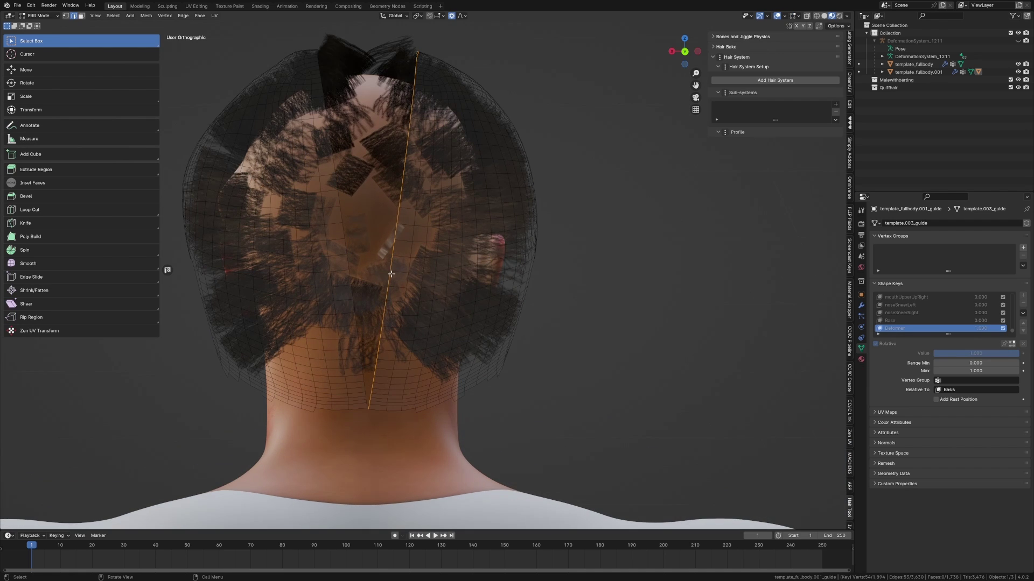
{"action": "left_click", "coordinate": [390, 265]}
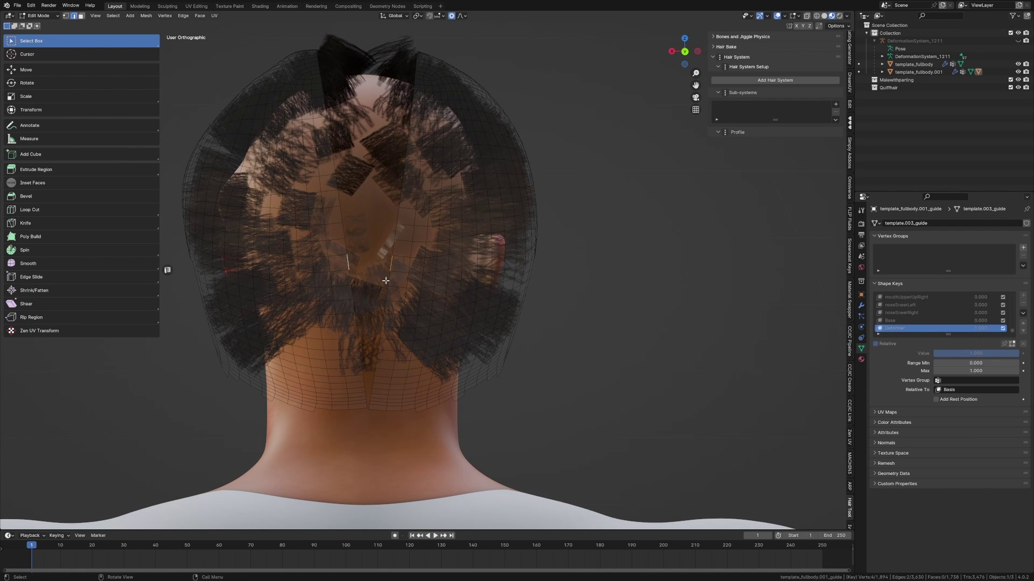
{"action": "key", "text": "f"}
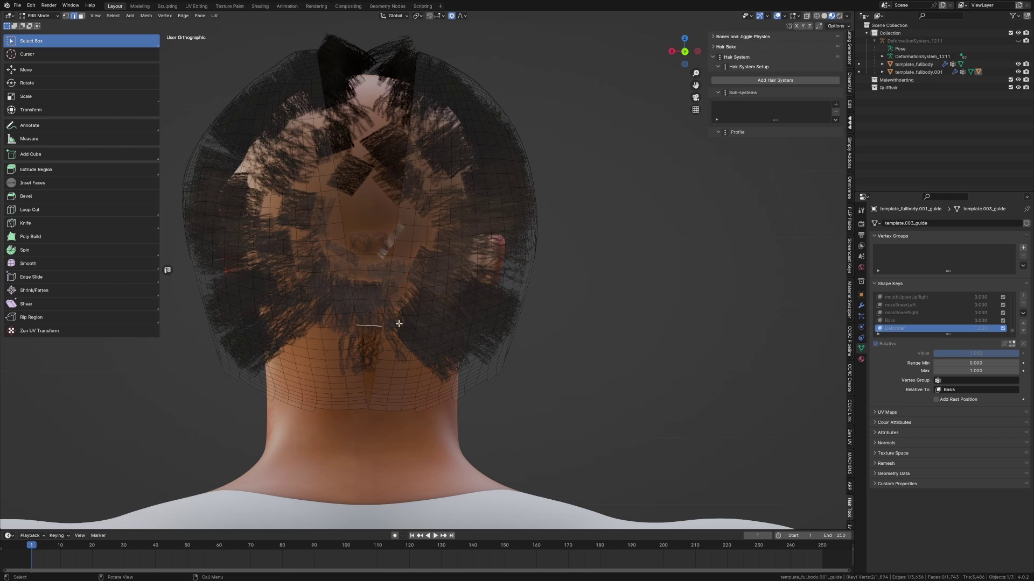
{"action": "middle_click_drag", "start_coordinate": [372, 255], "coordinate": [376, 272], "text": "shift"}
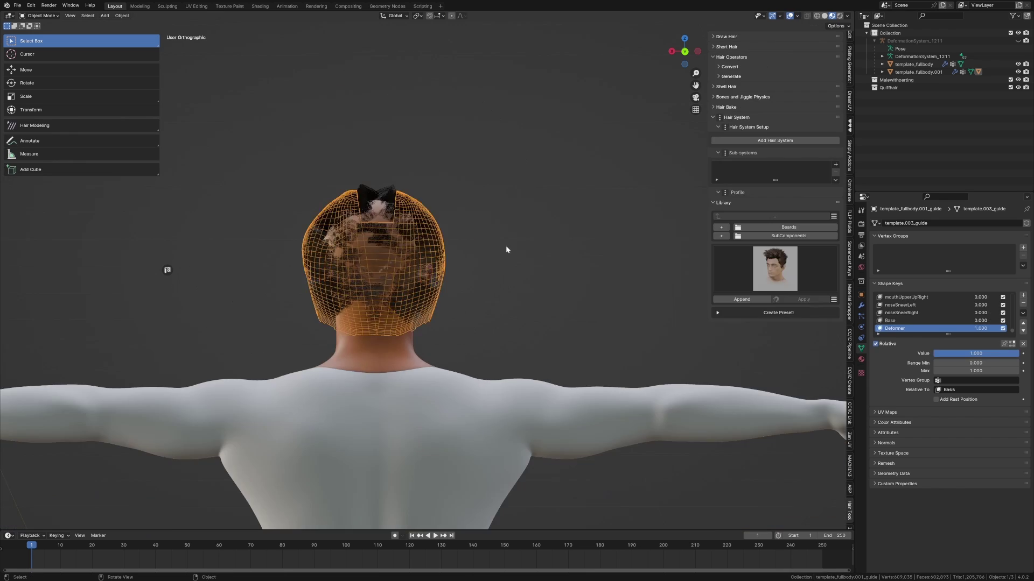
Step: Set the Strands Generator's Density Max to 10 and Density Factor to 0.343 for the scalp hair system
{"action": "middle_click_drag", "start_coordinate": [506, 246], "coordinate": [283, 258]}
{"action": "middle_click_drag", "start_coordinate": [425, 247], "coordinate": [354, 241]}
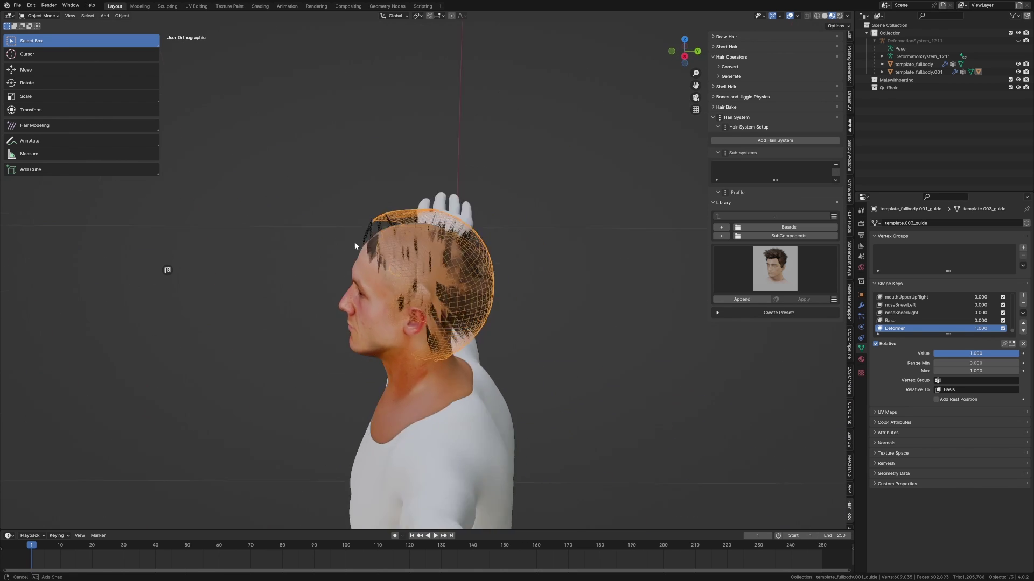
{"action": "middle_click_drag", "start_coordinate": [354, 241], "coordinate": [430, 248]}
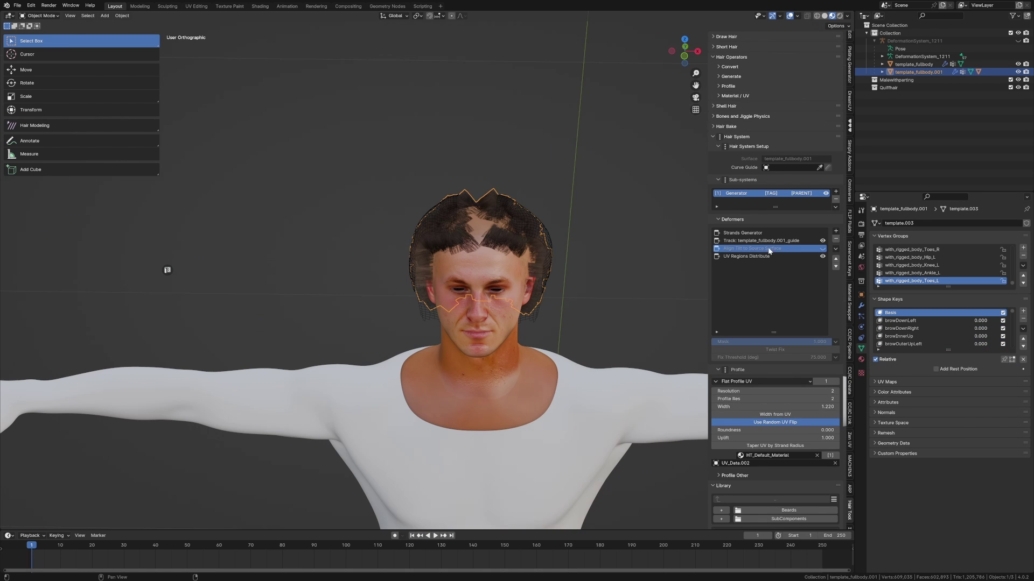
{"action": "left_click", "coordinate": [760, 233]}
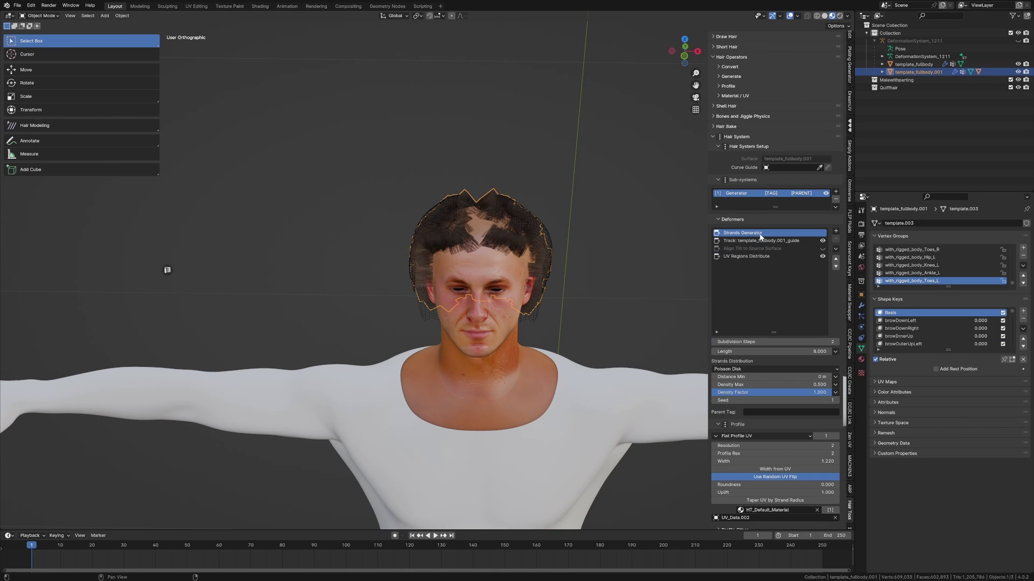
{"action": "left_click", "coordinate": [788, 384]}
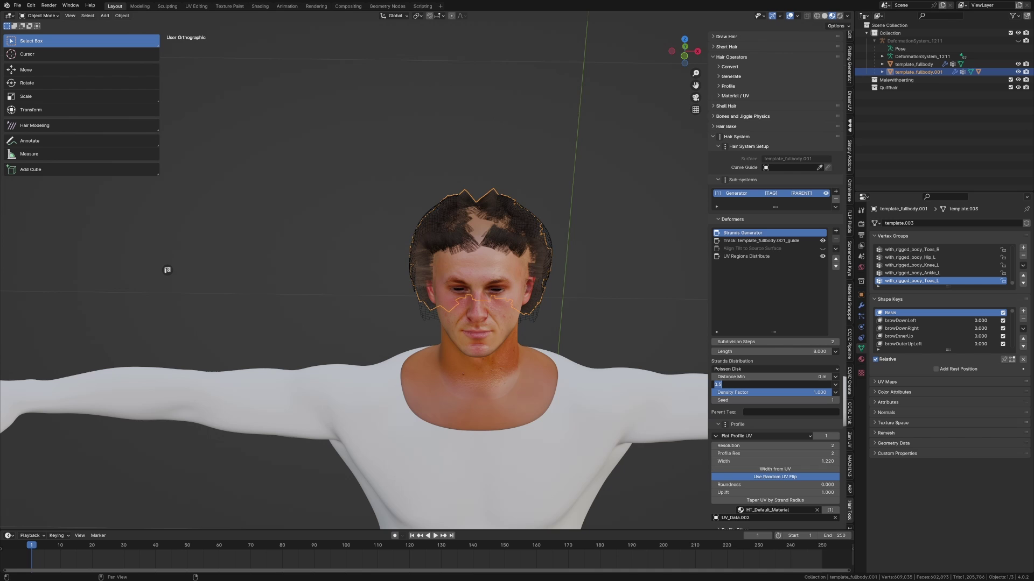
{"action": "type", "text": "10"}
{"action": "key", "text": "Return"}
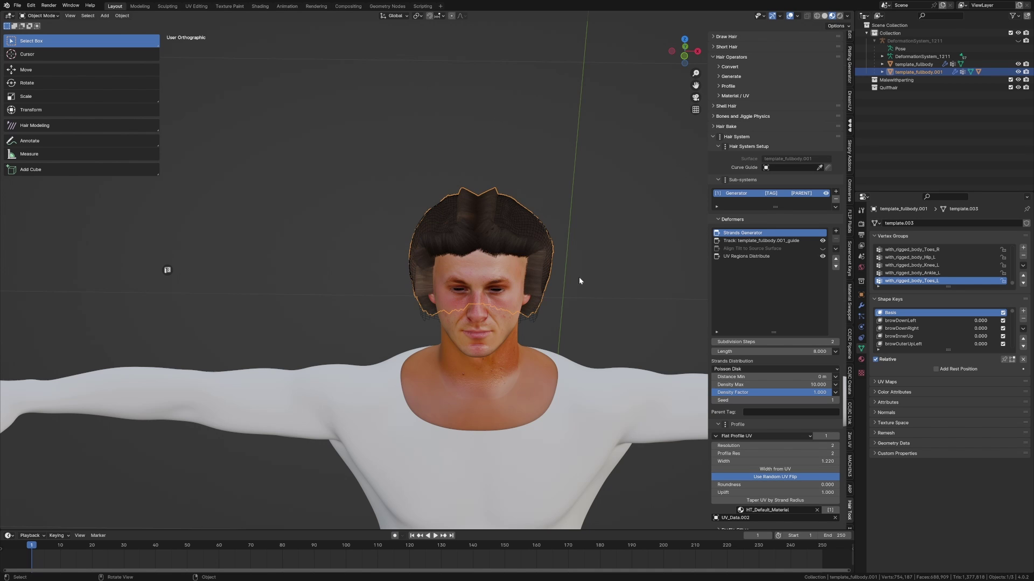
{"action": "mouse_move", "coordinate": [577, 279]}
{"action": "middle_mouse_down"}
{"action": "mouse_move", "coordinate": [599, 240]}
{"action": "mouse_move", "coordinate": [570, 276]}
{"action": "middle_mouse_up"}
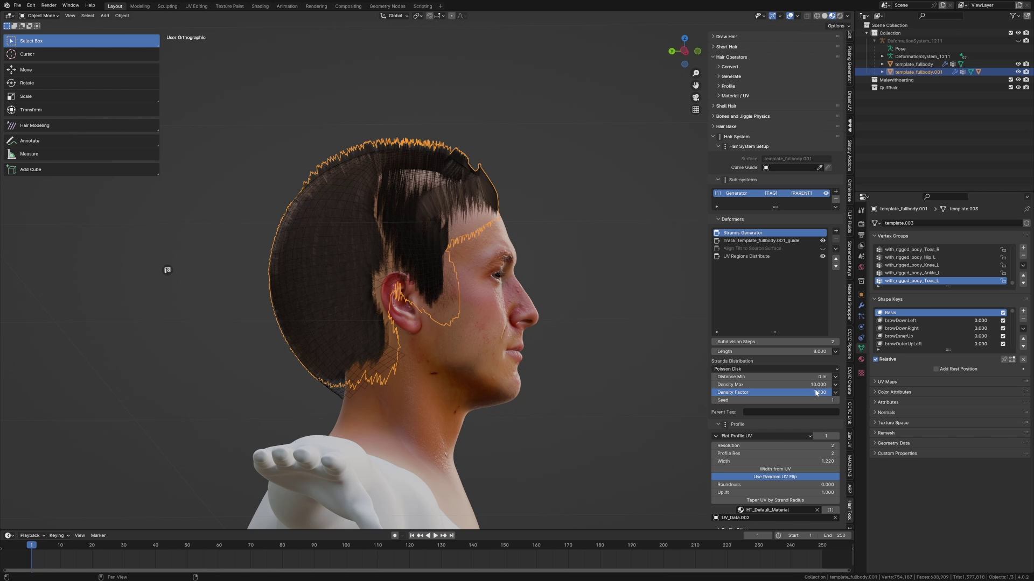
{"action": "left_click_drag", "start_coordinate": [818, 392], "coordinate": [754, 393]}
Step: Add a Noise Deform deformer, place it directly below the Track deformer, and rebind the track mesh
{"action": "left_click", "coordinate": [836, 233]}
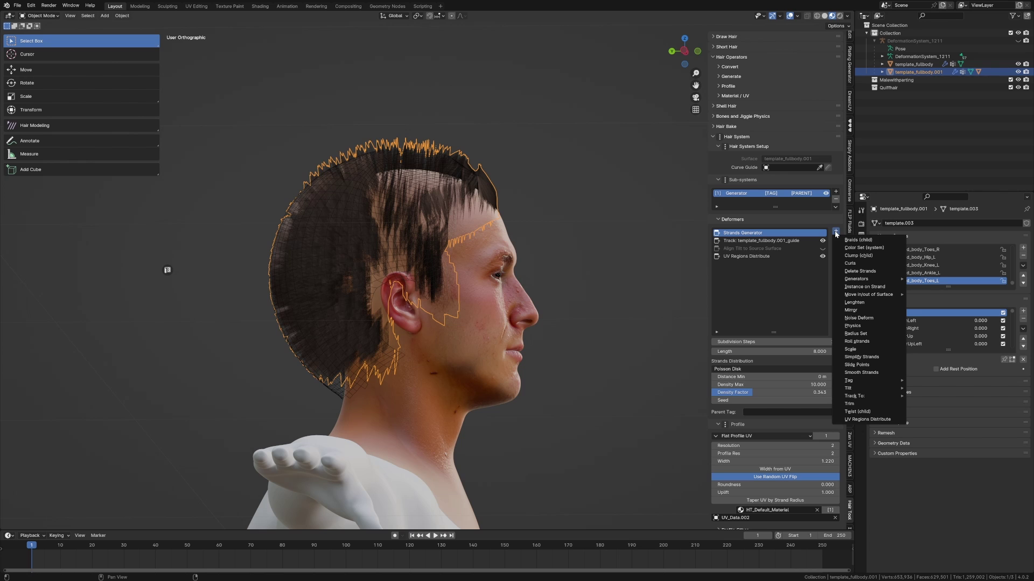
{"action": "left_click", "coordinate": [867, 318]}
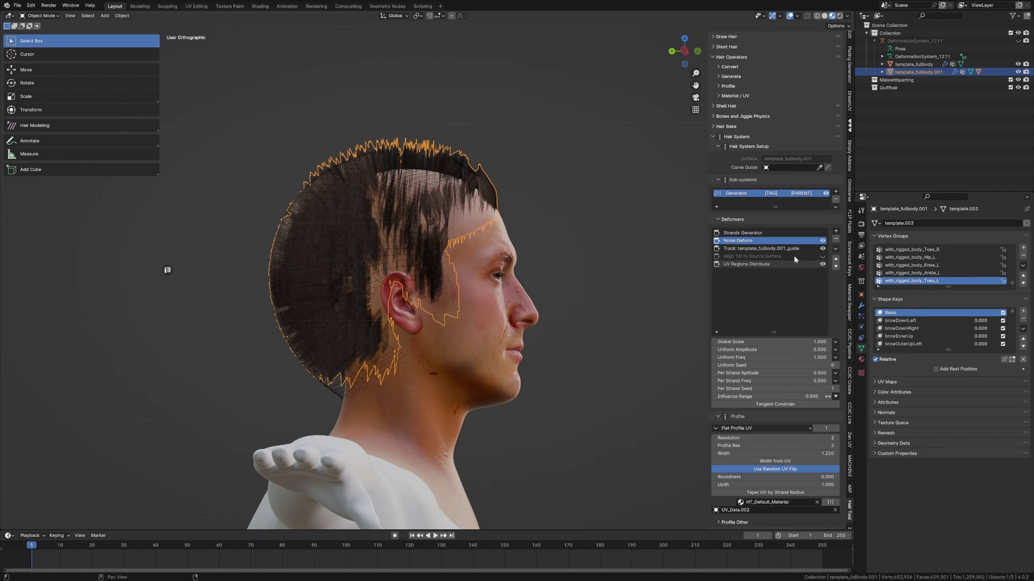
{"action": "left_click", "coordinate": [836, 266]}
{"action": "middle_click_drag", "start_coordinate": [689, 266], "coordinate": [420, 257]}
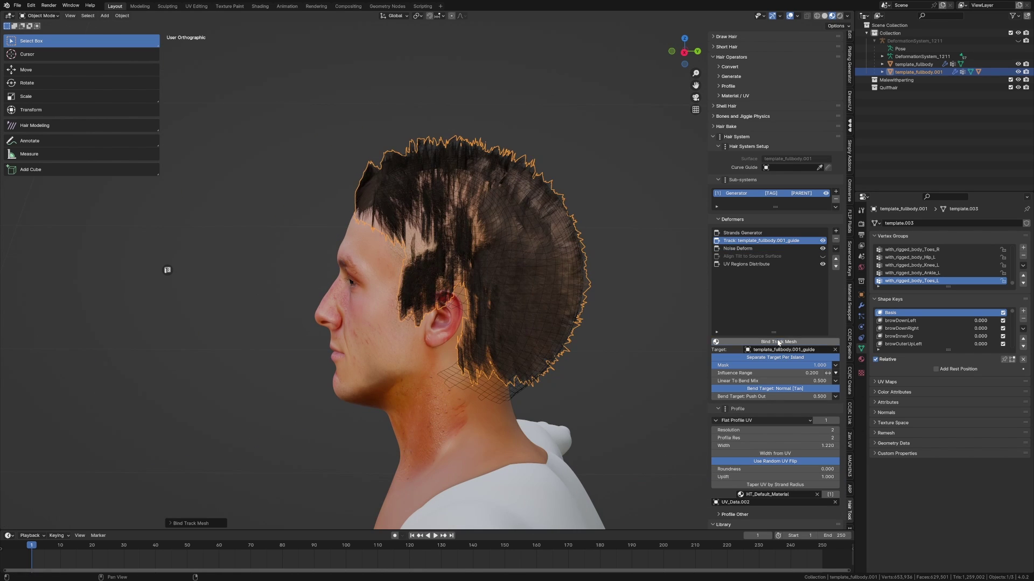
{"action": "left_click", "coordinate": [778, 343]}
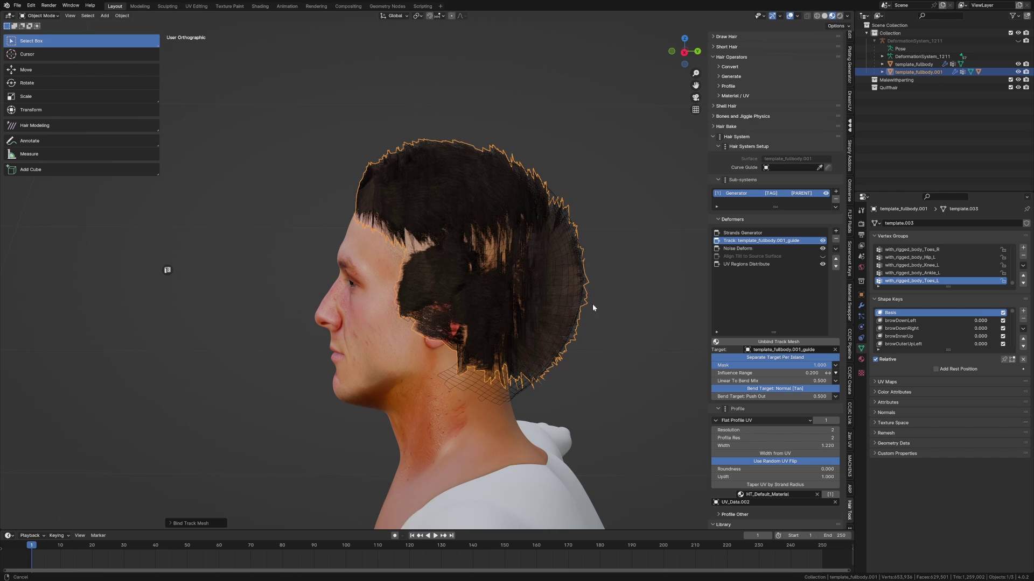
{"action": "middle_click_drag", "start_coordinate": [594, 307], "coordinate": [501, 258]}
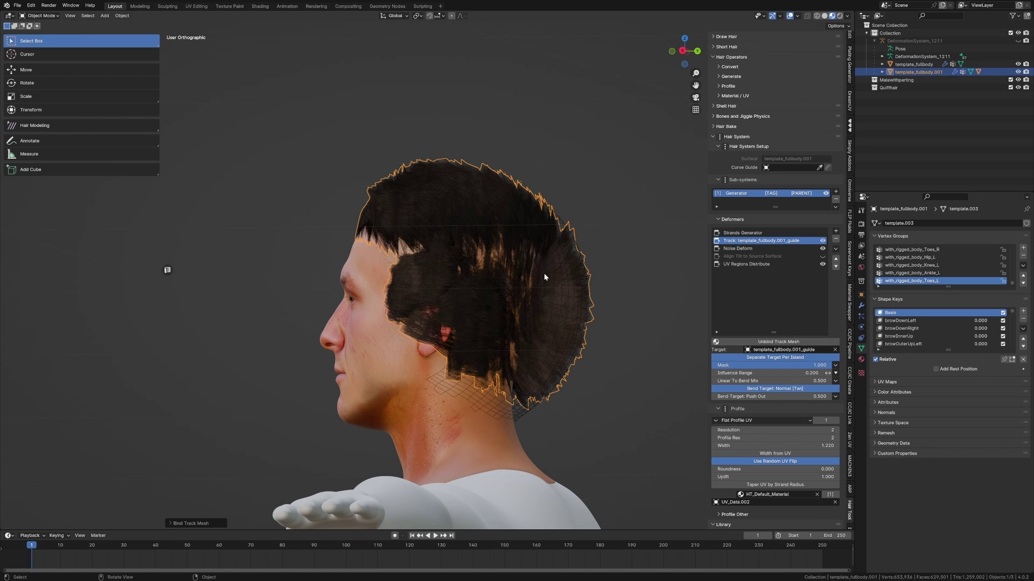
Step: Set the Noise Deform Global Scale to 3.1 and Uniform Amplitude to 1.2
{"action": "key", "text": "Tab"}
{"action": "middle_click_drag", "start_coordinate": [490, 214], "coordinate": [512, 245]}
{"action": "left_click", "coordinate": [743, 168]}
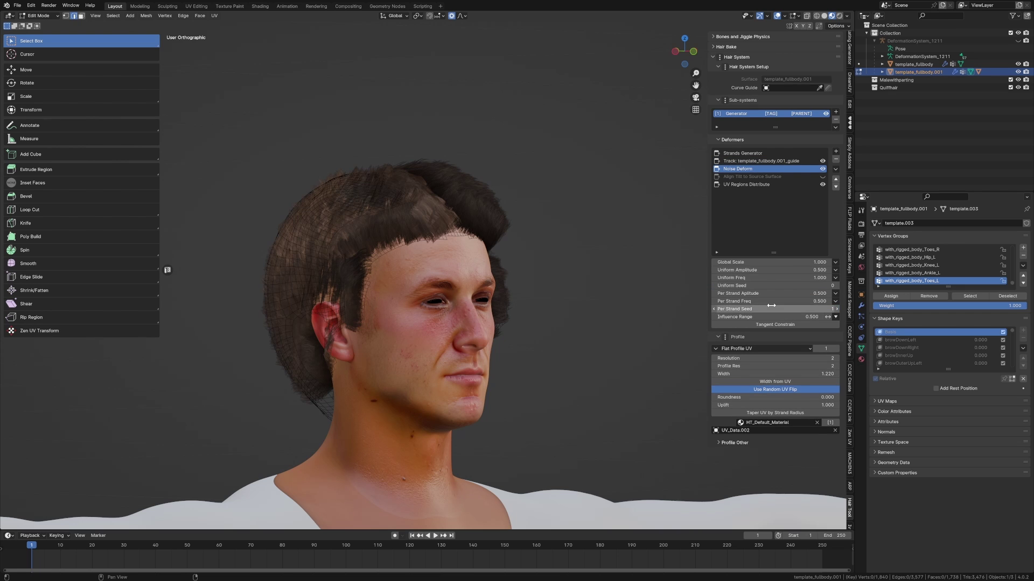
{"action": "left_click_drag", "start_coordinate": [792, 262], "coordinate": [850, 262]}
{"action": "middle_click_drag", "start_coordinate": [585, 254], "coordinate": [540, 249]}
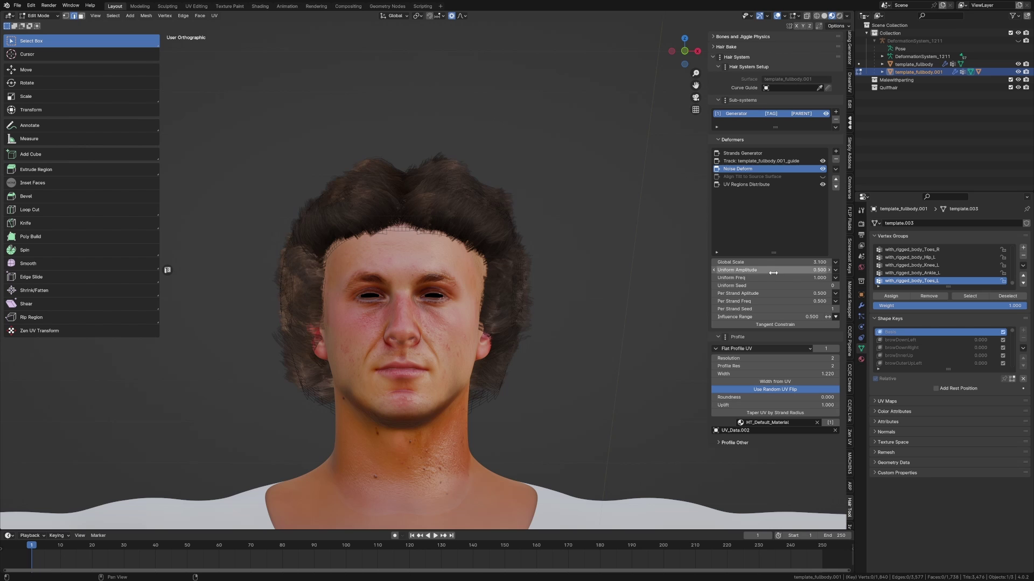
{"action": "left_click_drag", "start_coordinate": [802, 271], "coordinate": [796, 271]}
{"action": "middle_click_drag", "start_coordinate": [673, 268], "coordinate": [484, 283]}
{"action": "key", "text": "Tab"}
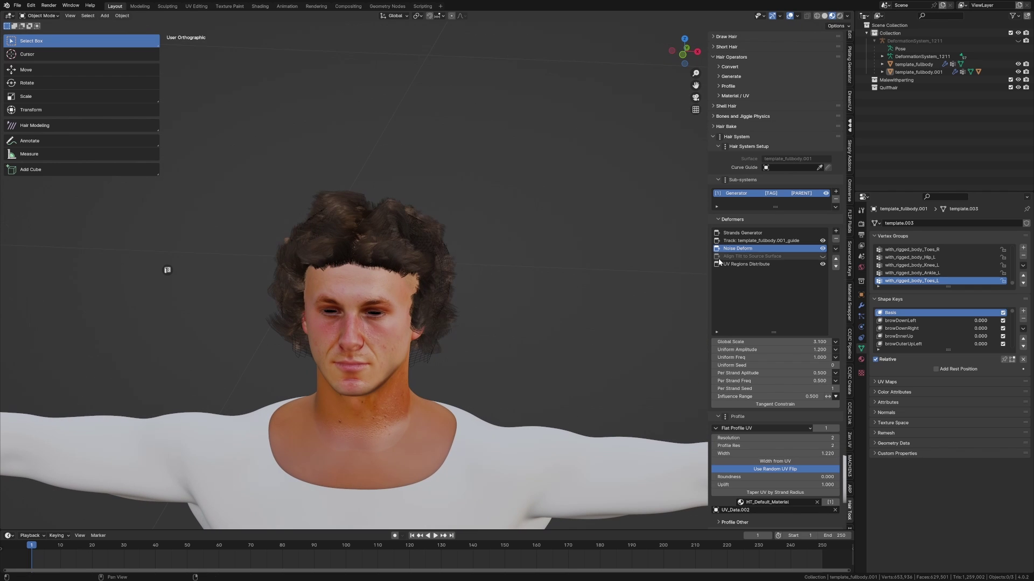
Step: Set the Noise Deform Uniform Freq to 0.650, per-strand amplitude to 0.810 and Per Strand Freq to 0.680
{"action": "mouse_move", "coordinate": [768, 357]}
{"action": "left_mouse_down"}
{"action": "mouse_move", "coordinate": [749, 358]}
{"action": "mouse_move", "coordinate": [784, 357]}
{"action": "mouse_move", "coordinate": [774, 357]}
{"action": "left_mouse_up"}
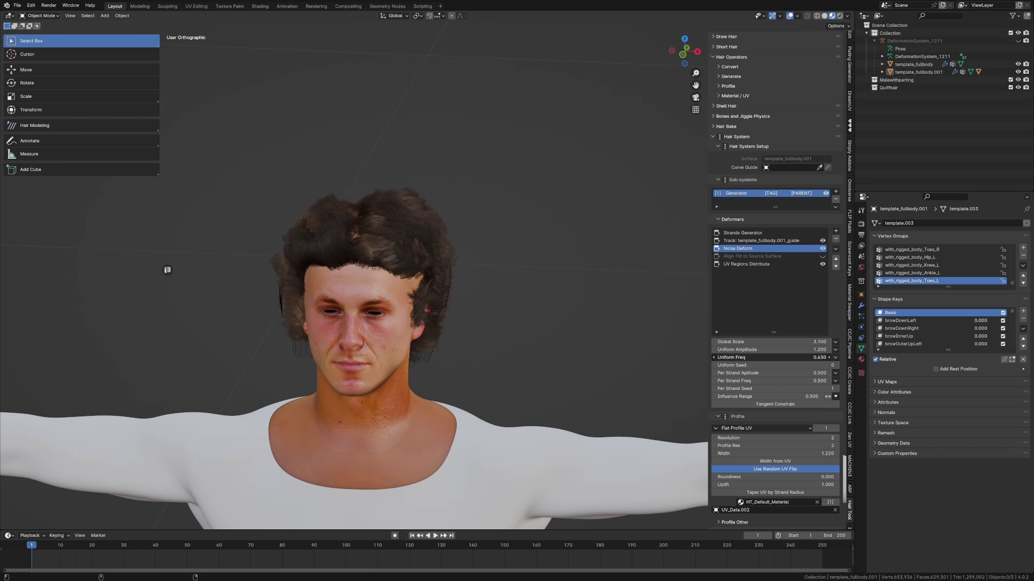
{"action": "middle_click_drag", "start_coordinate": [534, 287], "coordinate": [514, 293]}
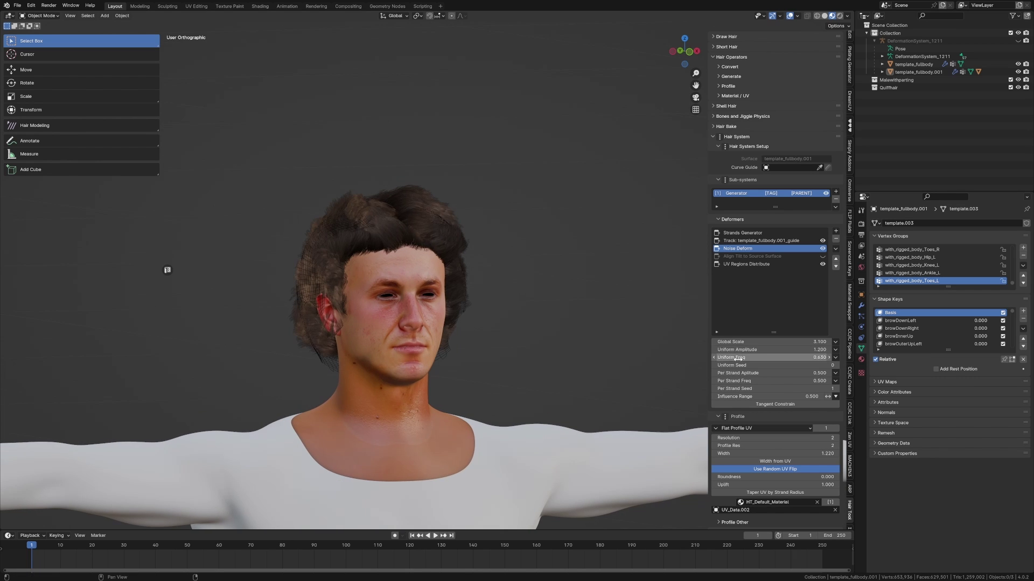
{"action": "mouse_move", "coordinate": [780, 375]}
{"action": "left_mouse_down"}
{"action": "mouse_move", "coordinate": [770, 373]}
{"action": "mouse_move", "coordinate": [789, 380]}
{"action": "left_mouse_up"}
{"action": "middle_click_drag", "start_coordinate": [503, 316], "coordinate": [381, 317]}
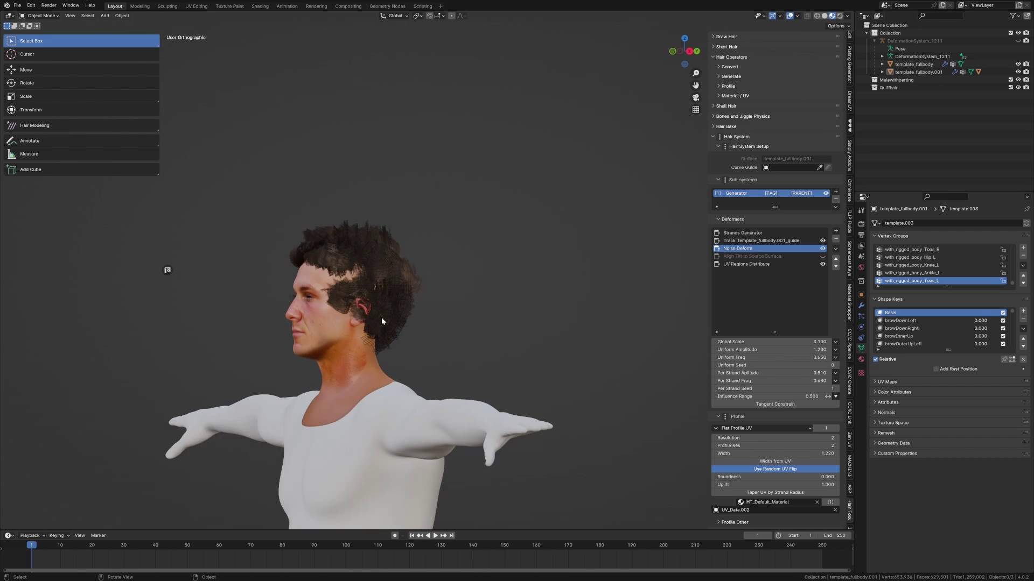
Step: Replace the material slots of the scalp hair mesh with a single new material
{"action": "scroll", "coordinate": [354, 316], "scroll_direction": "up", "scroll_amount": 8}
{"action": "middle_click_drag", "start_coordinate": [290, 319], "coordinate": [347, 262]}
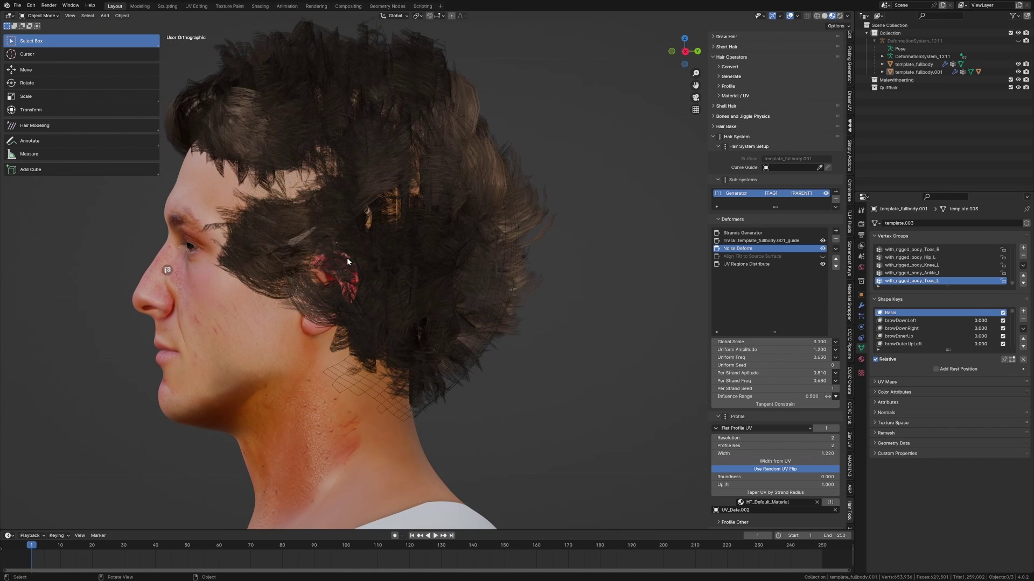
{"action": "middle_click_drag", "start_coordinate": [307, 230], "coordinate": [356, 201]}
{"action": "left_click", "coordinate": [348, 202]}
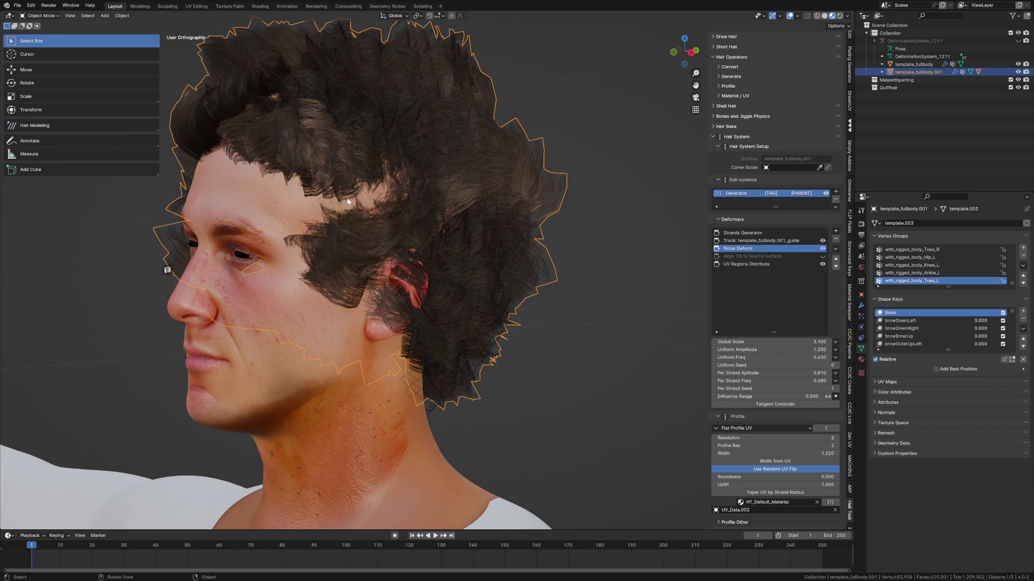
{"action": "left_click", "coordinate": [861, 359]}
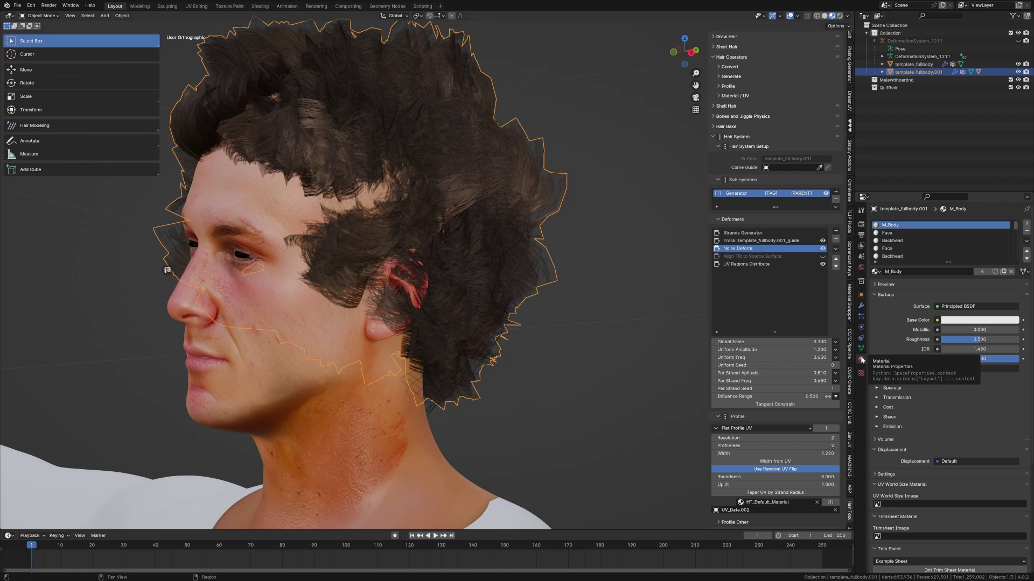
{"action": "left_click", "coordinate": [1024, 241]}
{"action": "left_click", "coordinate": [985, 268]}
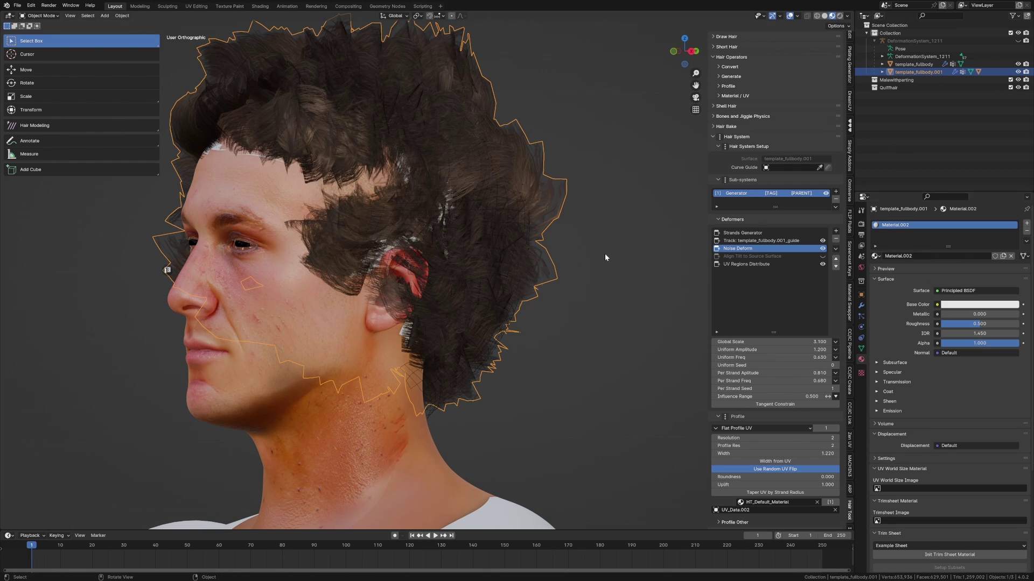
Step: Set the scalp material's base color to a near-black brown with Hue 0.039, Saturation 0.851 and Value 0.010
{"action": "left_click", "coordinate": [958, 306]}
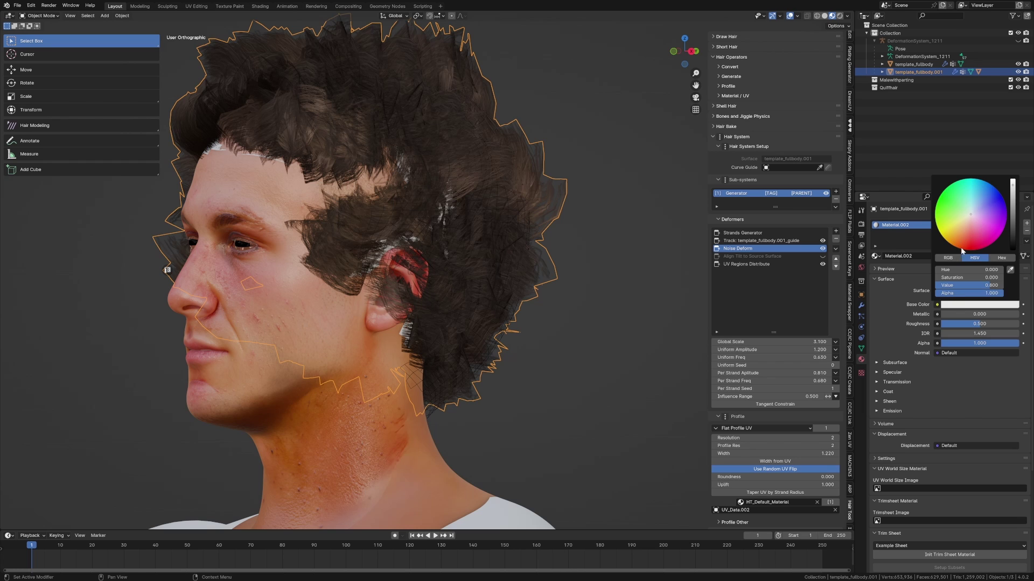
{"action": "left_click", "coordinate": [961, 241]}
{"action": "left_click_drag", "start_coordinate": [1013, 212], "coordinate": [1013, 242]}
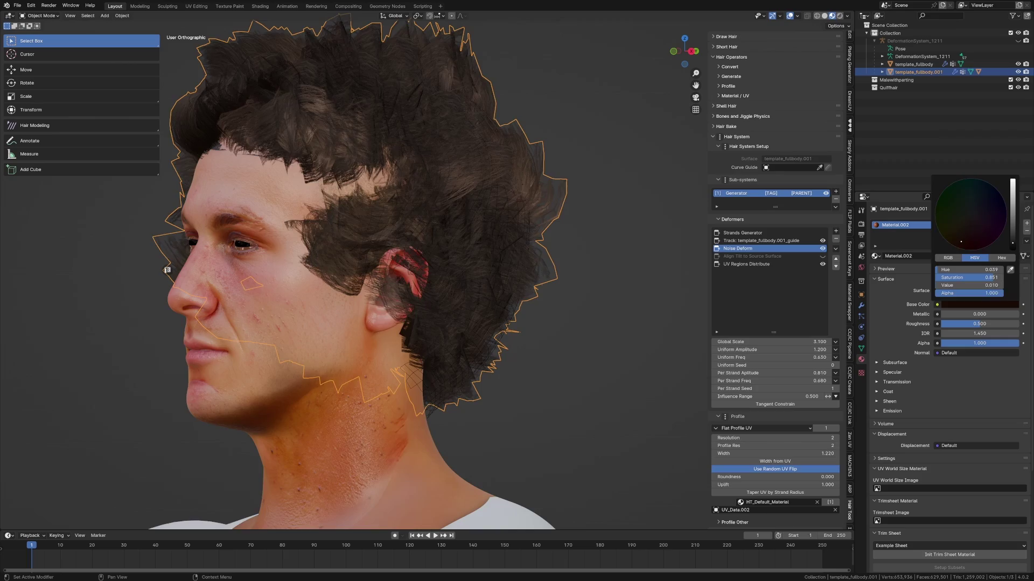
{"action": "middle_click_drag", "start_coordinate": [538, 220], "coordinate": [493, 225]}
{"action": "left_click", "coordinate": [385, 249]}
{"action": "left_click", "coordinate": [392, 244]}
{"action": "middle_click_drag", "start_coordinate": [382, 255], "coordinate": [394, 261]}
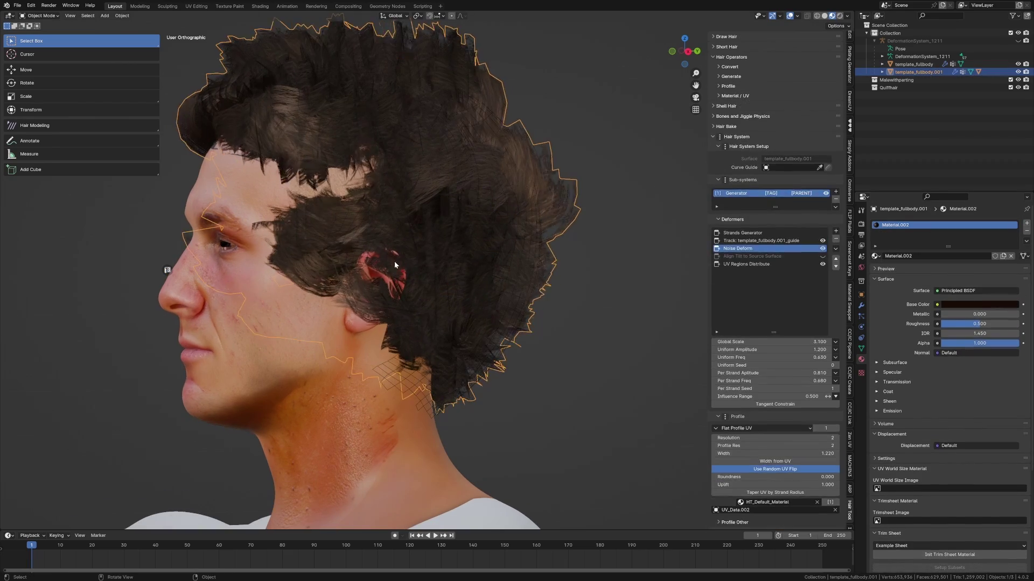
Step: In Edit Mode, move a vertex of the scalp hair mesh at the side of the head with proportional editing enabled
{"action": "key", "text": "Tab"}
{"action": "key", "text": "z"}
{"action": "left_click", "coordinate": [306, 186]}
{"action": "key", "text": "a"}
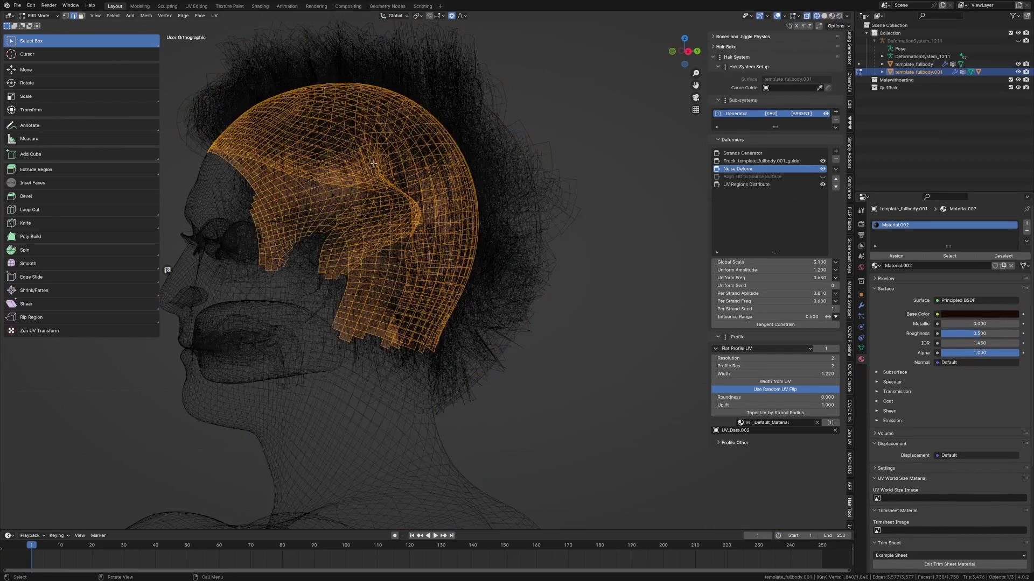
{"action": "left_click", "coordinate": [381, 209]}
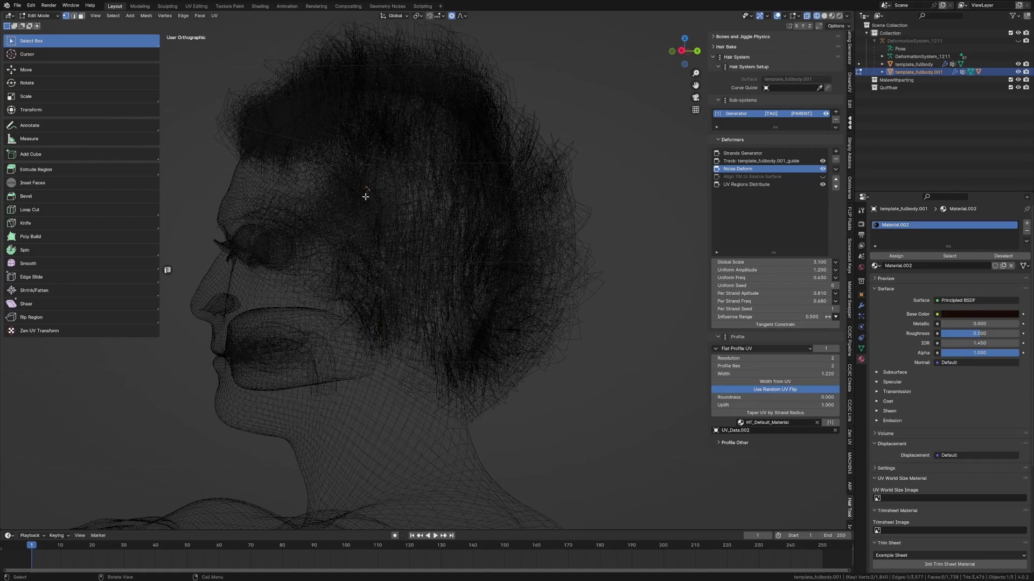
{"action": "left_click", "coordinate": [367, 199]}
{"action": "key", "text": "g"}
{"action": "left_click", "coordinate": [338, 199]}
{"action": "key", "text": "z"}
{"action": "left_click", "coordinate": [395, 201]}
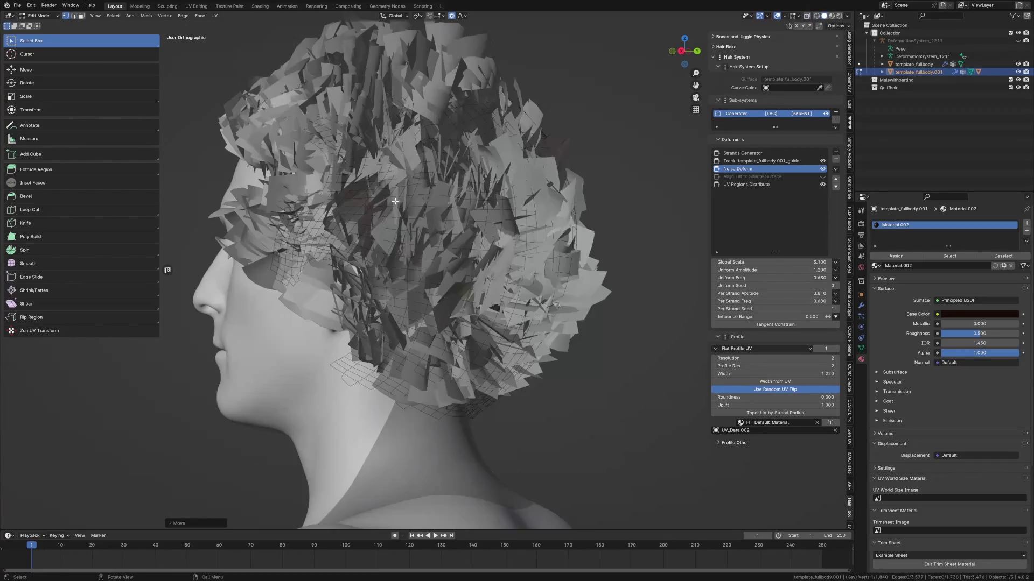
{"action": "middle_click_drag", "start_coordinate": [395, 201], "coordinate": [464, 209]}
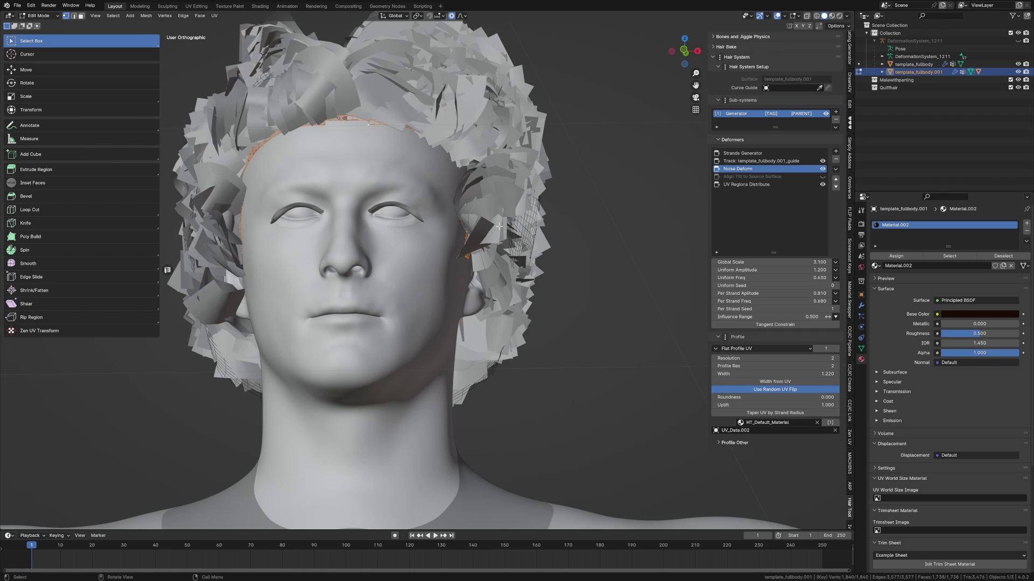
Step: Add a Shrinkwrap modifier to the scalp hair mesh in Object Mode and target it at template_fullbody
{"action": "left_click", "coordinate": [861, 349]}
{"action": "left_click", "coordinate": [861, 306]}
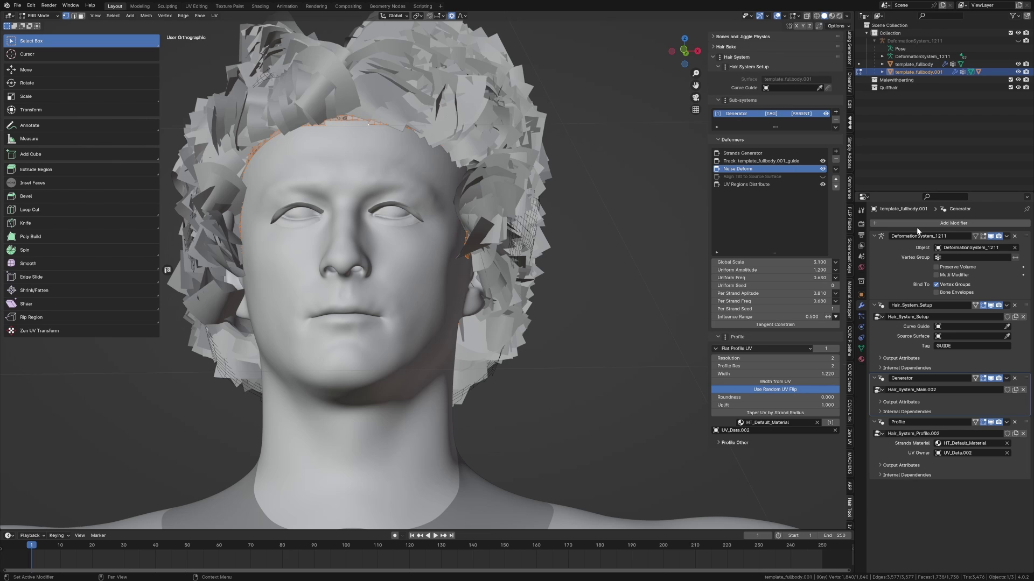
{"action": "key", "text": "Tab"}
{"action": "left_click", "coordinate": [953, 223]}
{"action": "mouse_move", "coordinate": [923, 250]}
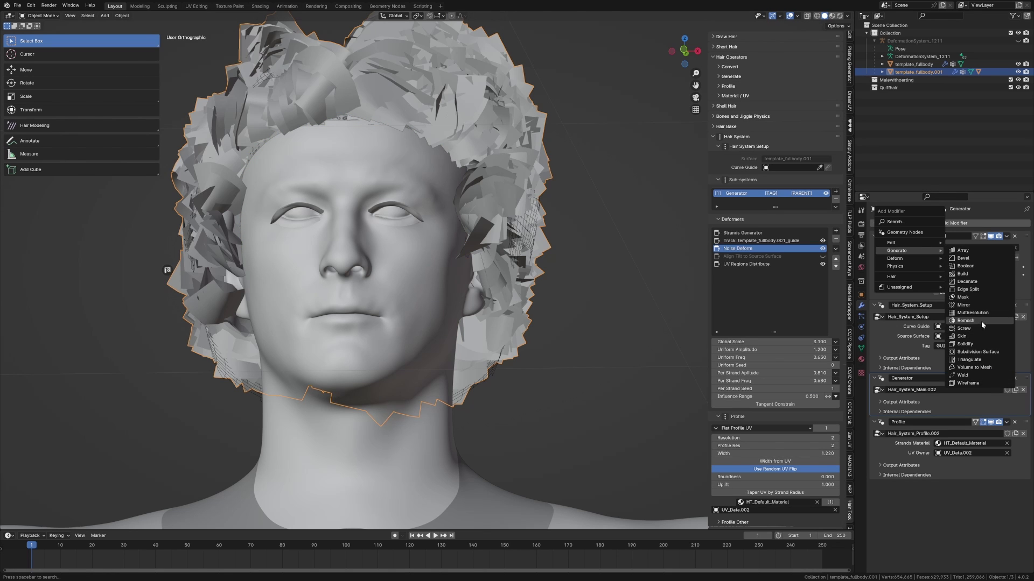
{"action": "mouse_move", "coordinate": [904, 259]}
{"action": "left_click", "coordinate": [965, 321]}
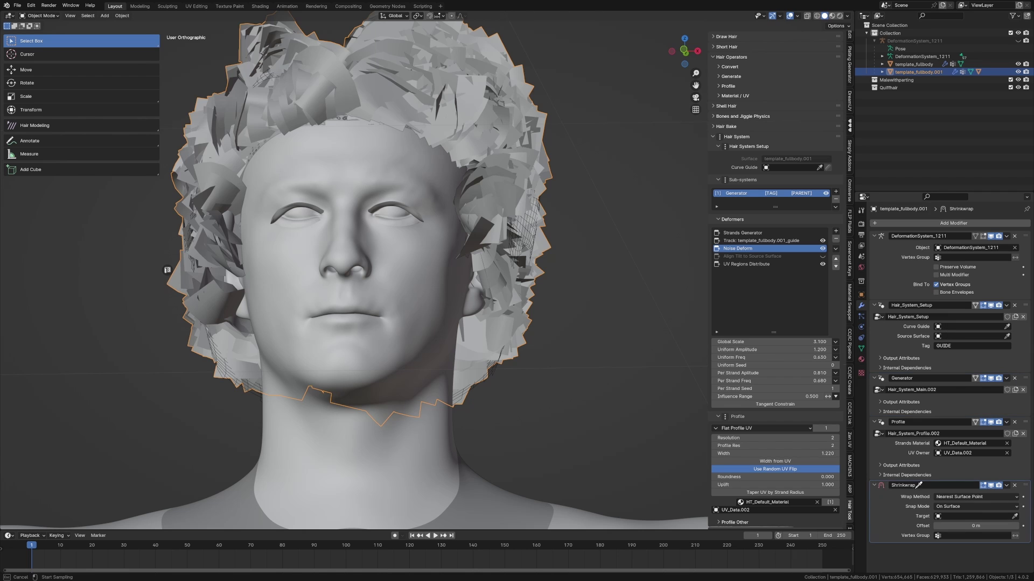
{"action": "left_click", "coordinate": [1014, 516]}
{"action": "left_click", "coordinate": [369, 158]}
Step: Set the Shrinkwrap modifier's Wrap Method to Project
{"action": "left_click", "coordinate": [973, 498]}
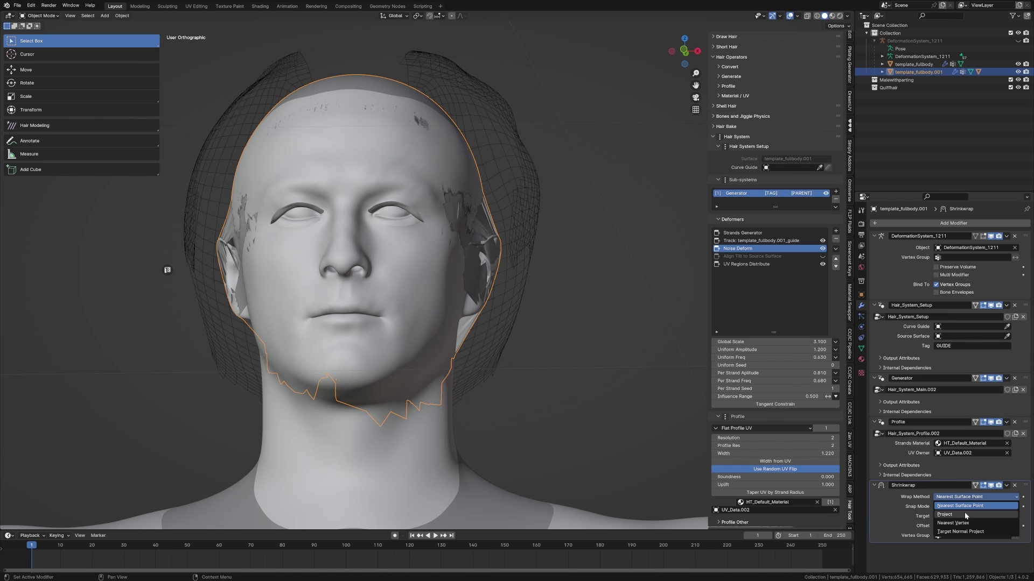
{"action": "left_click", "coordinate": [965, 515]}
{"action": "scroll", "coordinate": [944, 519], "scroll_direction": "down", "scroll_amount": 2}
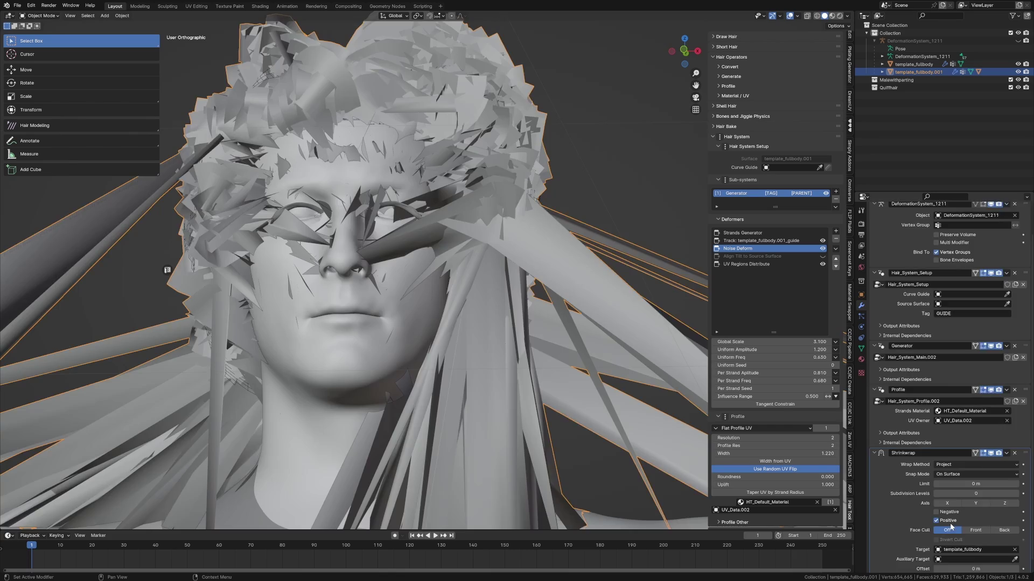
Step: Set the world Sky Texture's Sun Rotation to 103° and frame the upper body in the rendered view
{"action": "middle_click_drag", "start_coordinate": [576, 335], "coordinate": [590, 271]}
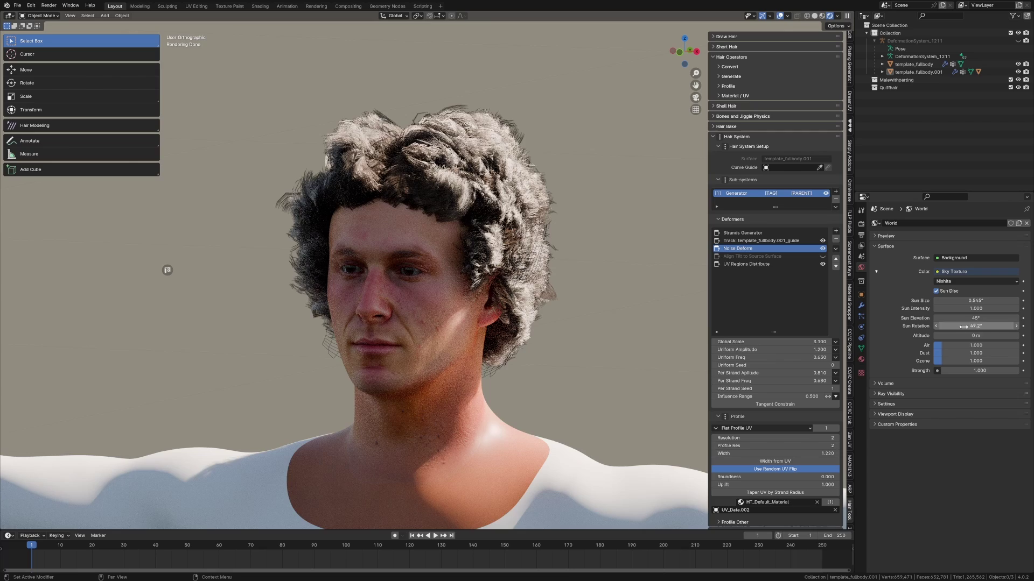
{"action": "left_click_drag", "start_coordinate": [963, 326], "coordinate": [996, 326]}
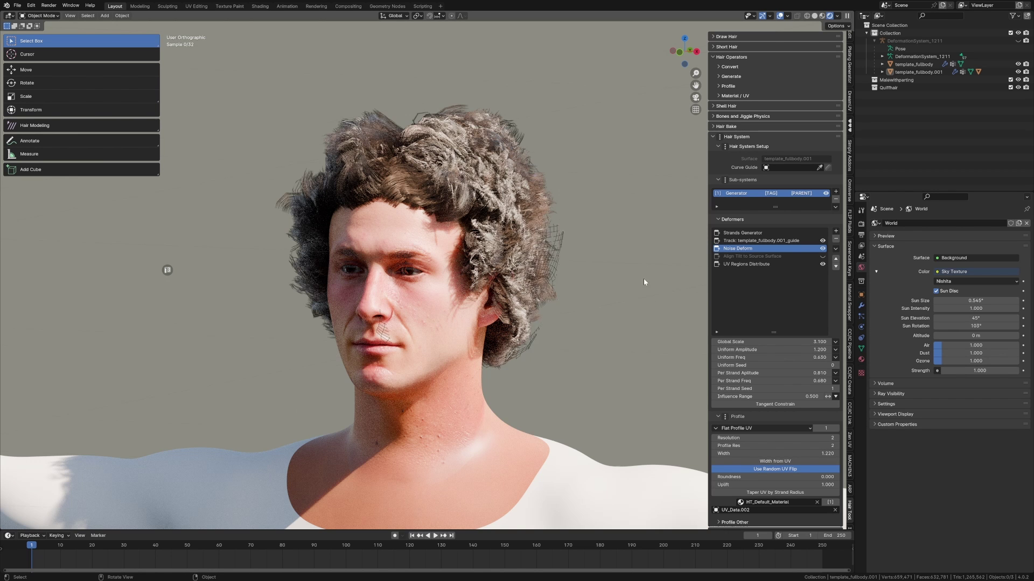
{"action": "scroll", "coordinate": [646, 331], "scroll_direction": "down", "scroll_amount": 5}
{"action": "middle_click_drag", "start_coordinate": [646, 333], "coordinate": [522, 305], "text": "shift"}
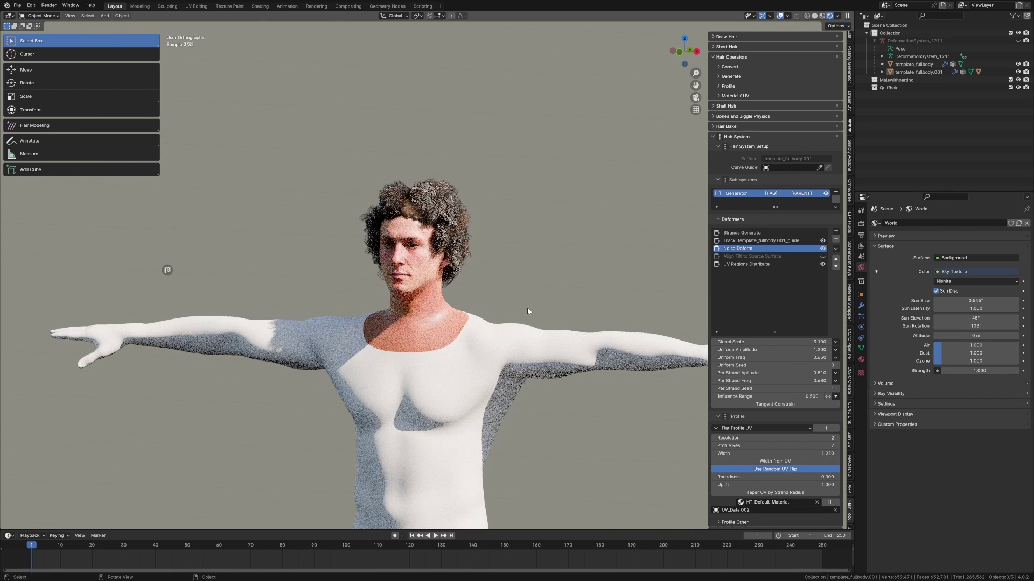